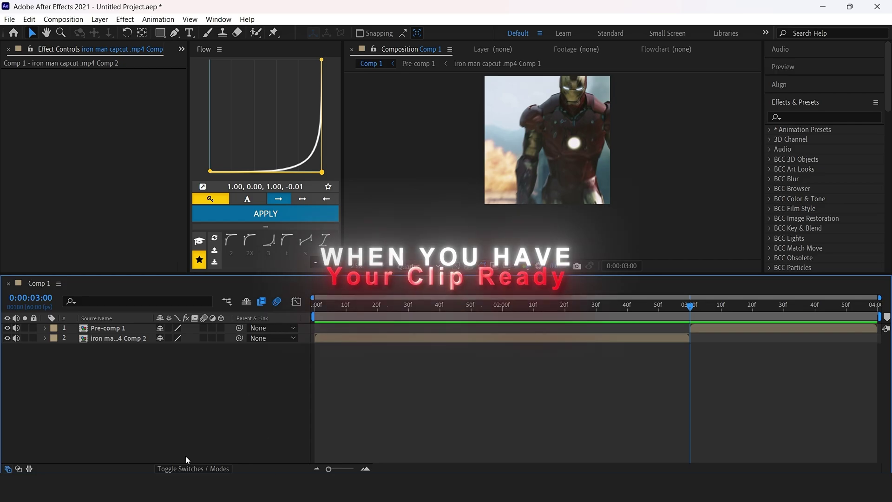
- Add a new adjustment layer and delete its portion before 0:00:02:30
right_click(225, 425)
mouse_move(173, 254)
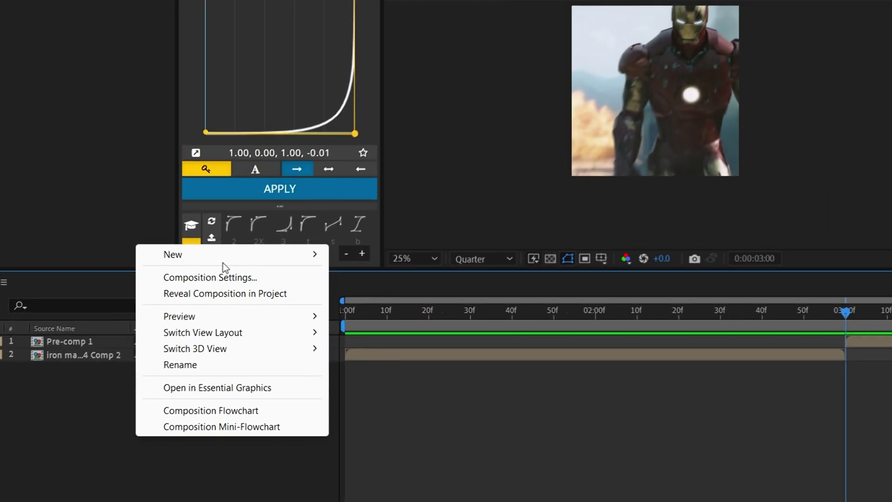
click(367, 379)
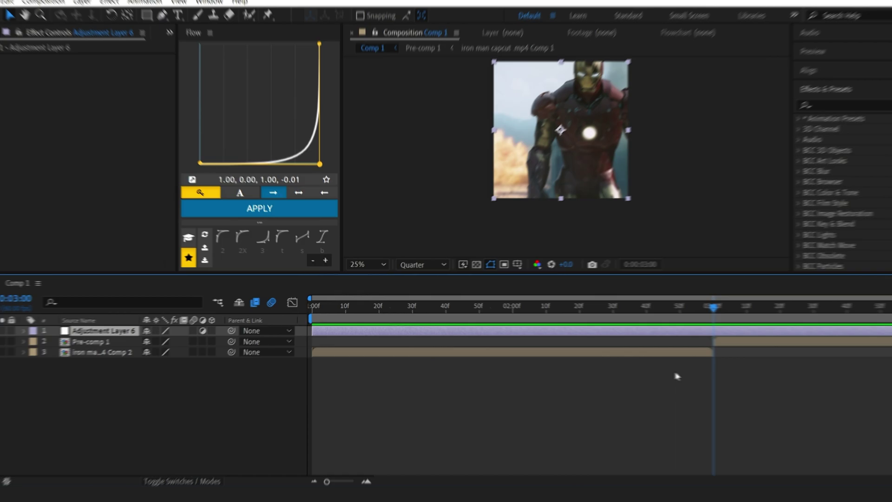
key(ctrl+shift+d)
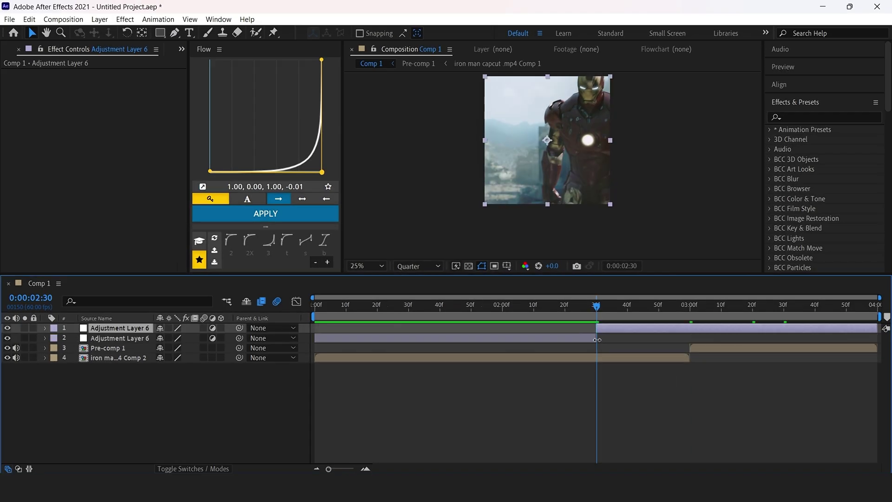
click(592, 339)
key(Delete)
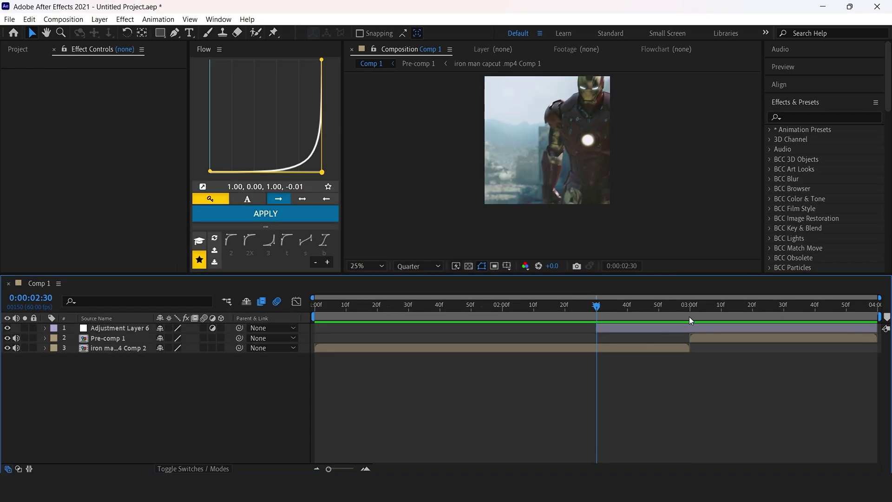
- Split Adjustment Layer 6 at 0:00:03:00 and delete the part after it
click(690, 317)
key(ctrl+shift+d)
key(Delete)
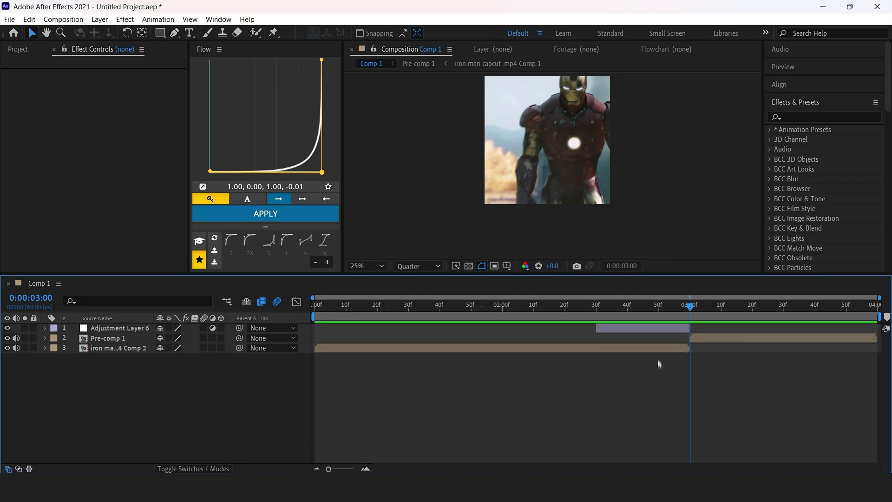
click(597, 317)
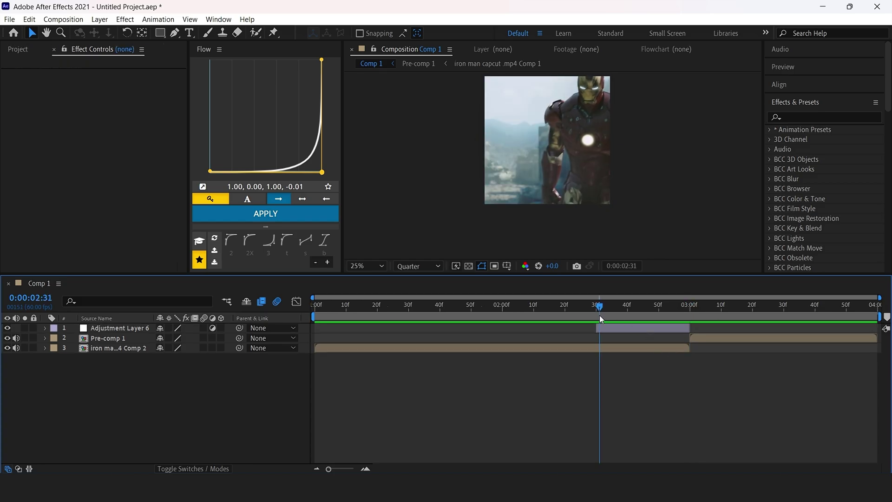
- Search effects for 'Omino' and apply omino diffusion to Adjustment Layer 6
click(798, 116)
text(Omi)
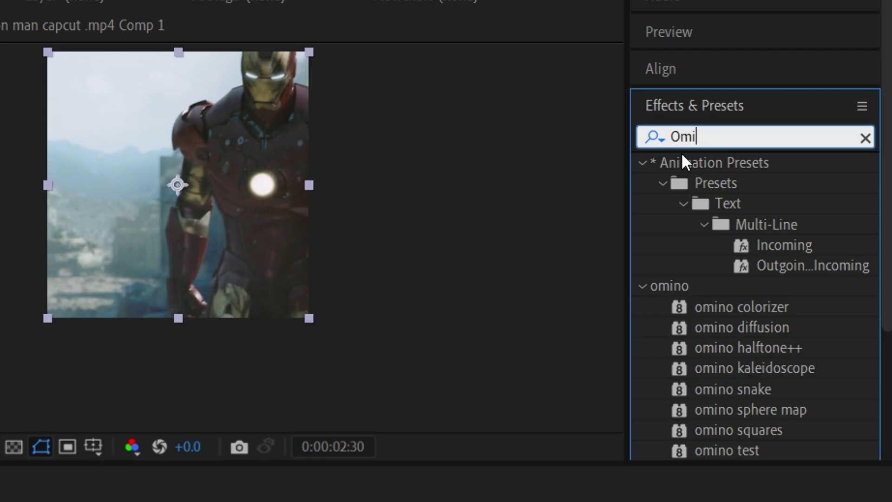
text(no)
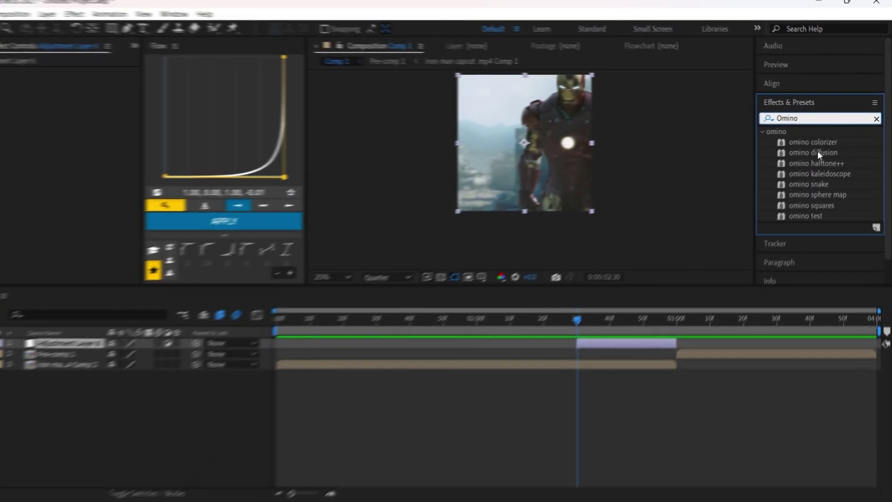
double_click(818, 149)
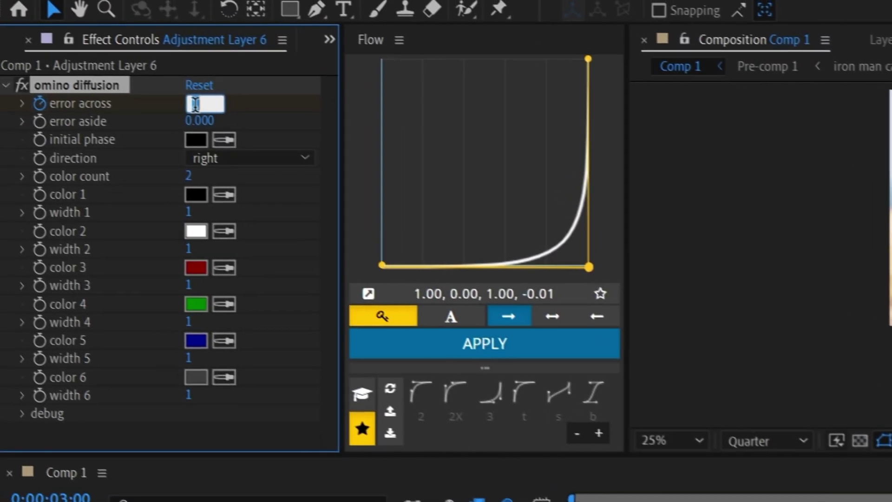
text(1.25)
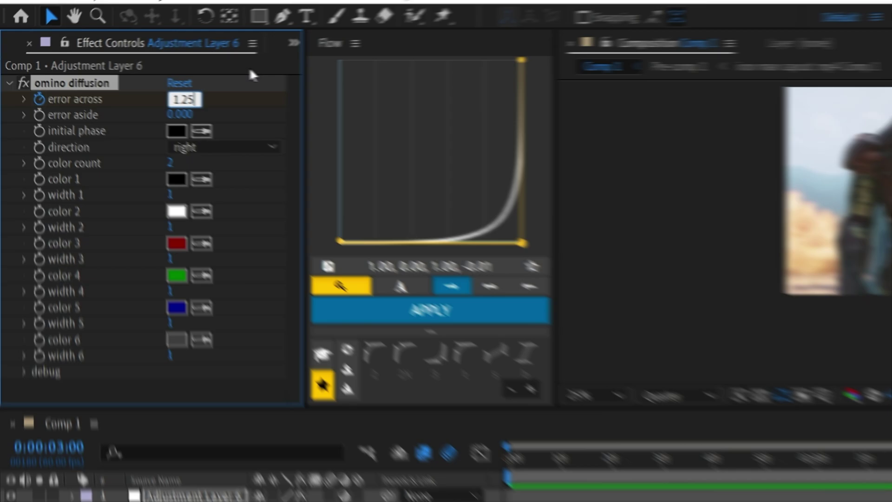
- Keyframe error across at 1.25 and Easy Ease both error across keyframes
key(Return)
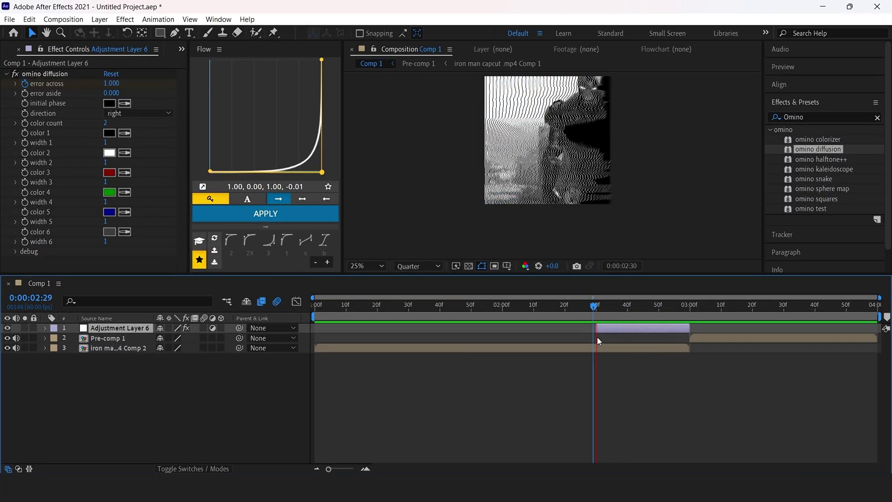
key(space)
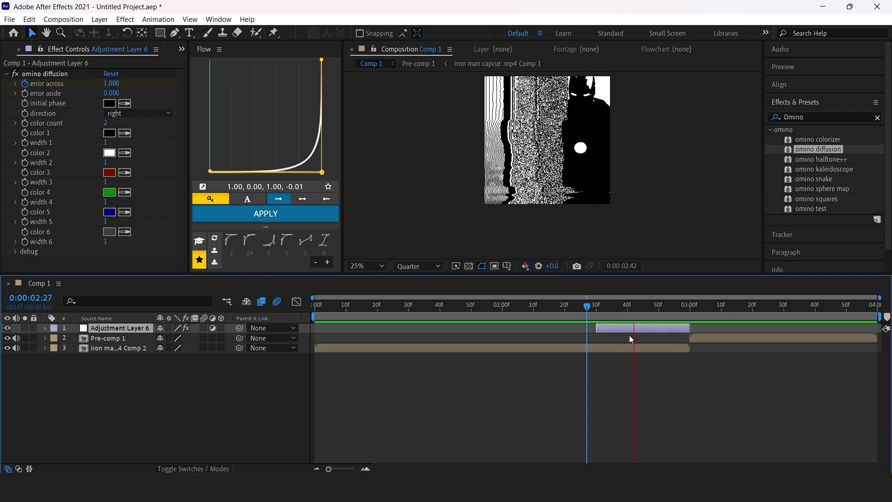
key(u)
drag(704, 336, 560, 354)
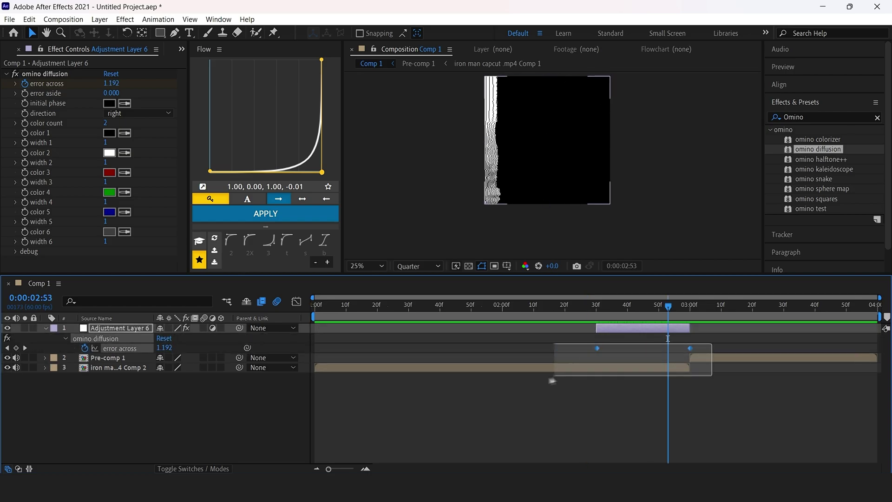
key(F9)
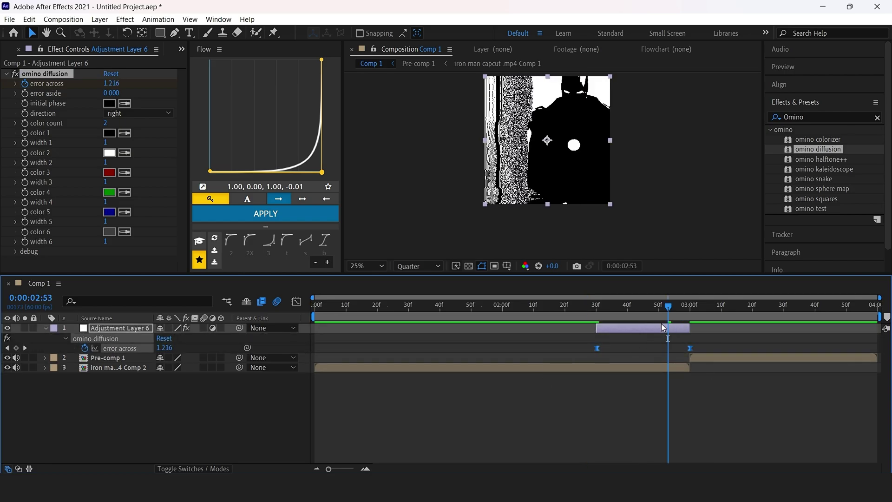
drag(662, 323, 675, 325)
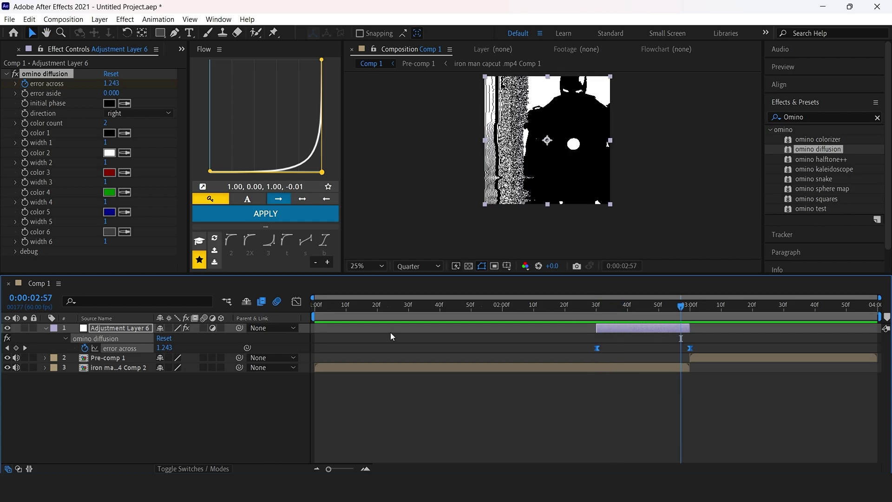
- Lengthen the first keyframe's ease influence in the Graph Editor and preview the transition
click(297, 301)
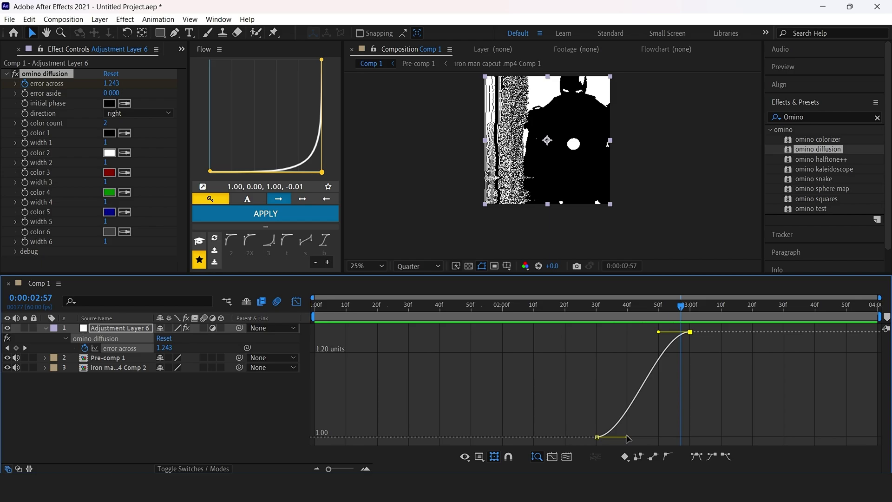
drag(640, 437, 653, 437)
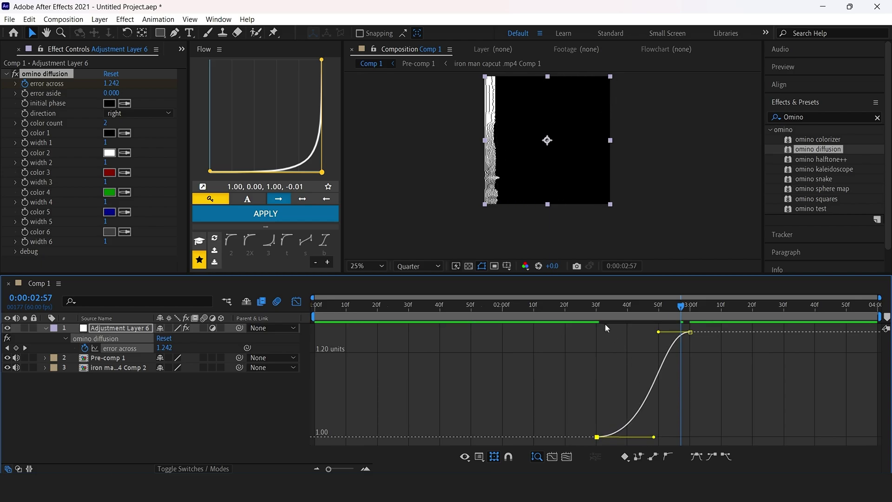
key(j)
click(593, 313)
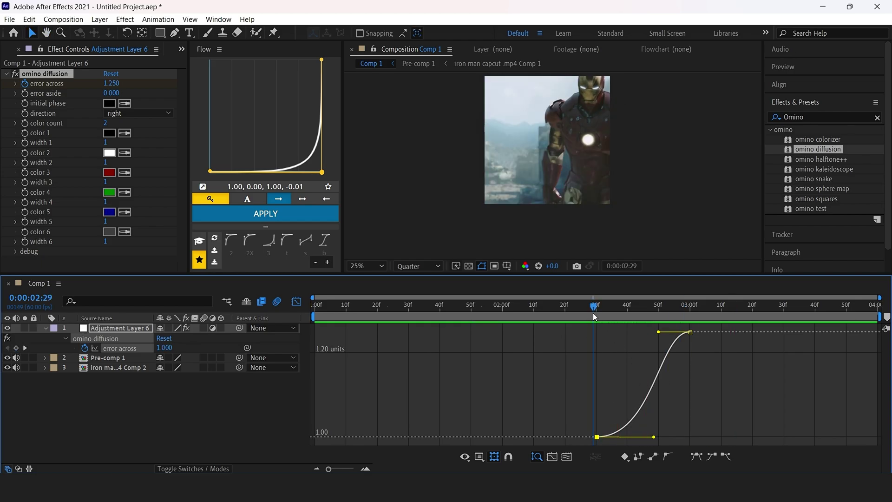
key(space)
key(shift+F3)
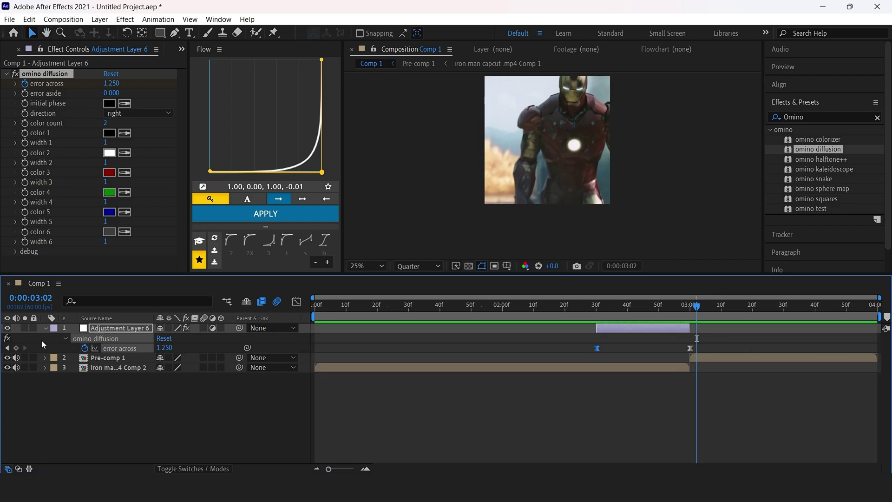
- Add Adjustment Layer 7 and move it below Adjustment Layer 6
click(47, 327)
right_click(203, 404)
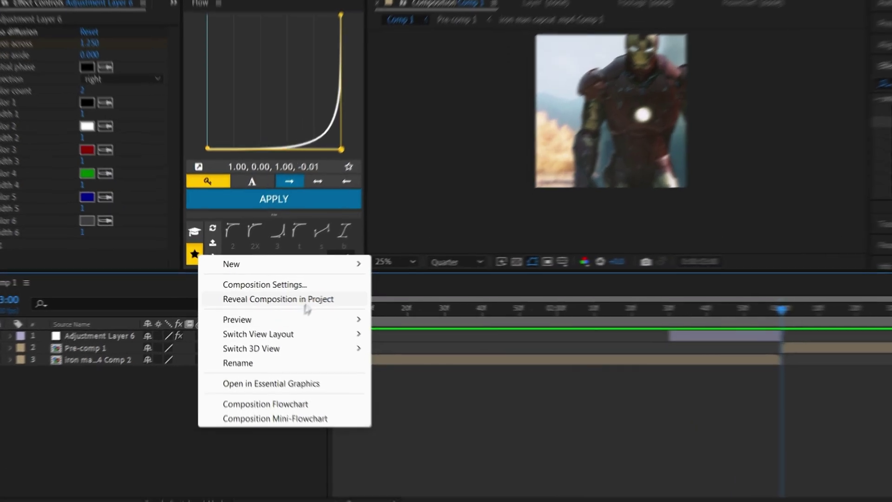
mouse_move(232, 264)
click(474, 381)
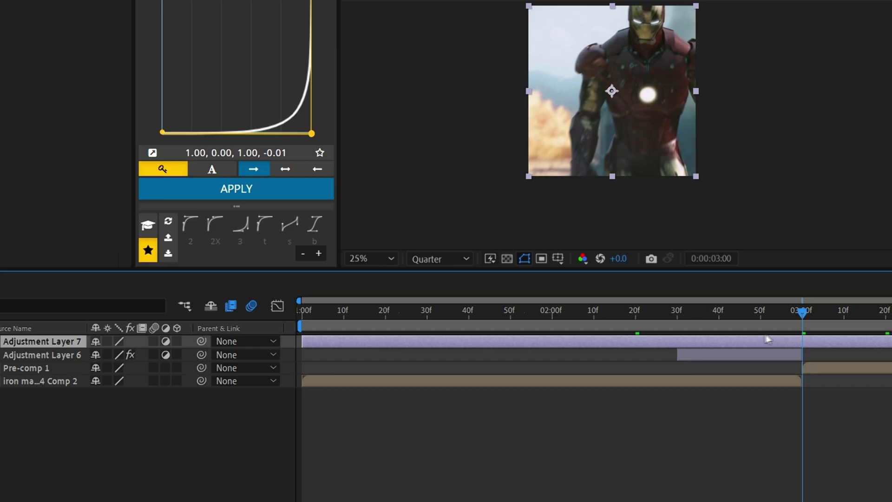
drag(131, 331, 136, 344)
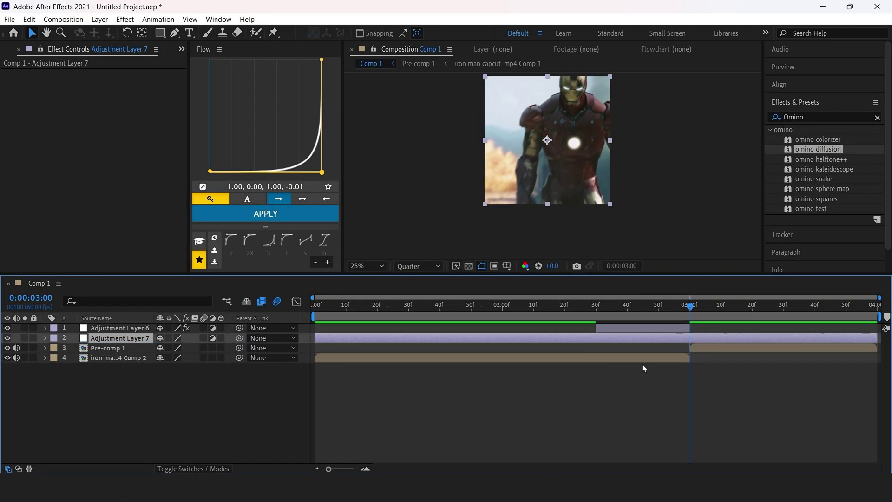
- Trim Adjustment Layer 7's end at 0:00:03:10, then go to Adjustment Layer 6's start
click(722, 307)
key(alt+])
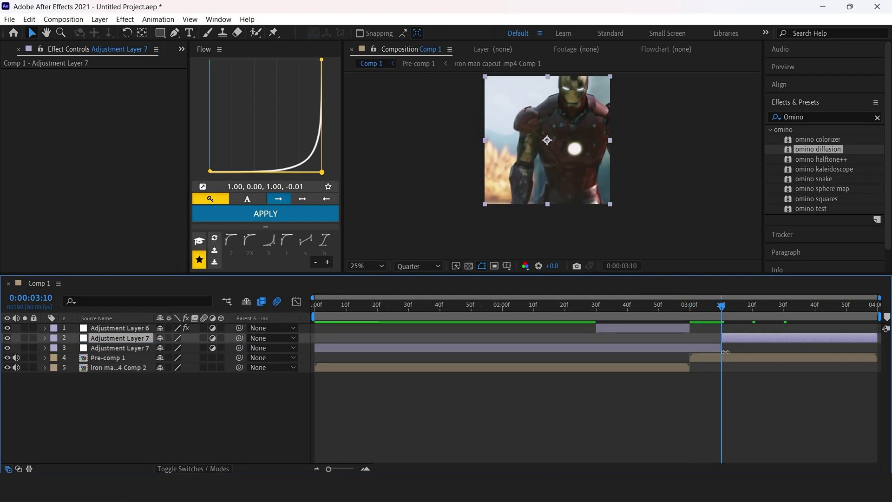
click(678, 325)
click(596, 313)
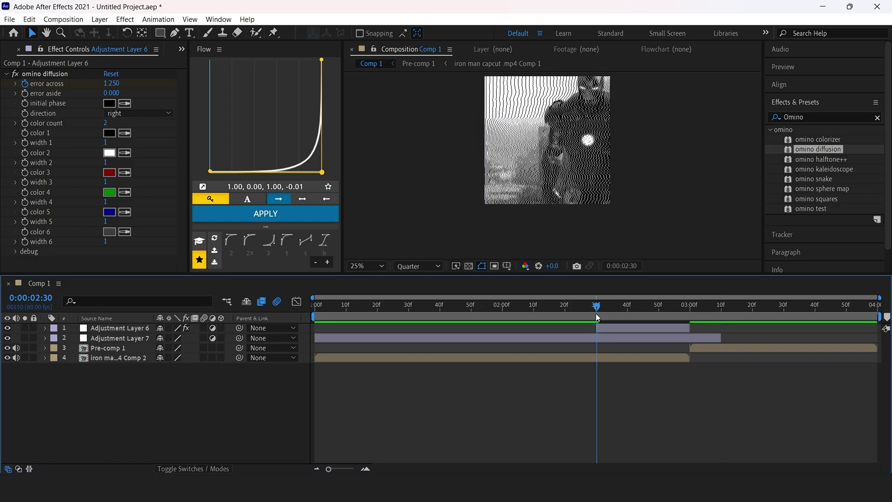
- Trim Adjustment Layer 7 to start at 0:00:02:30 and apply Sapphire S_Shake to it
click(600, 339)
key(alt+bracketleft)
key(equal)
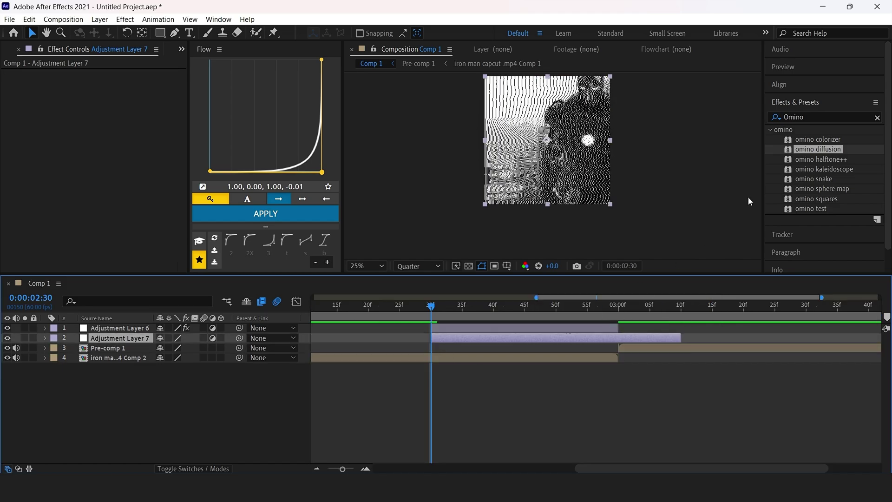
click(830, 117)
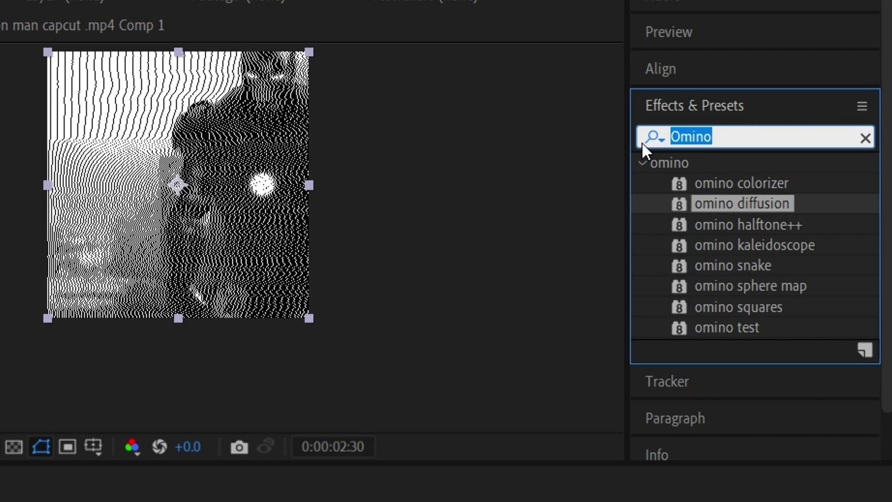
text(S_Shake)
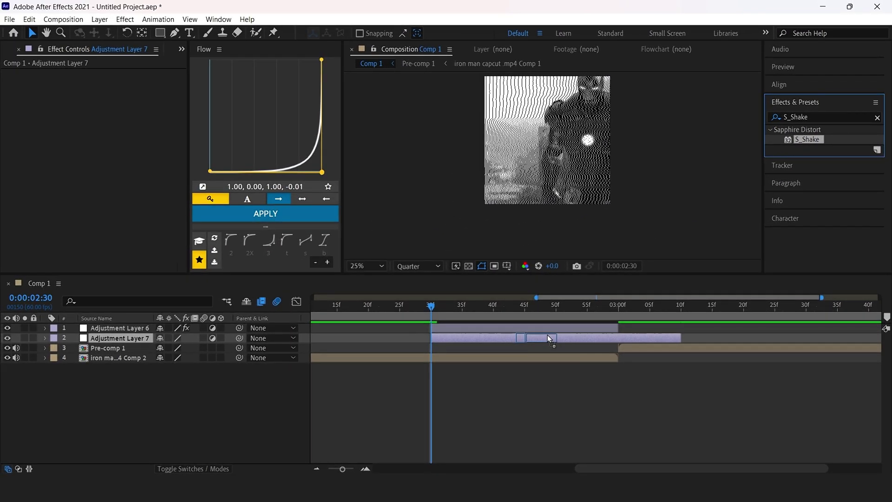
drag(746, 183, 547, 335)
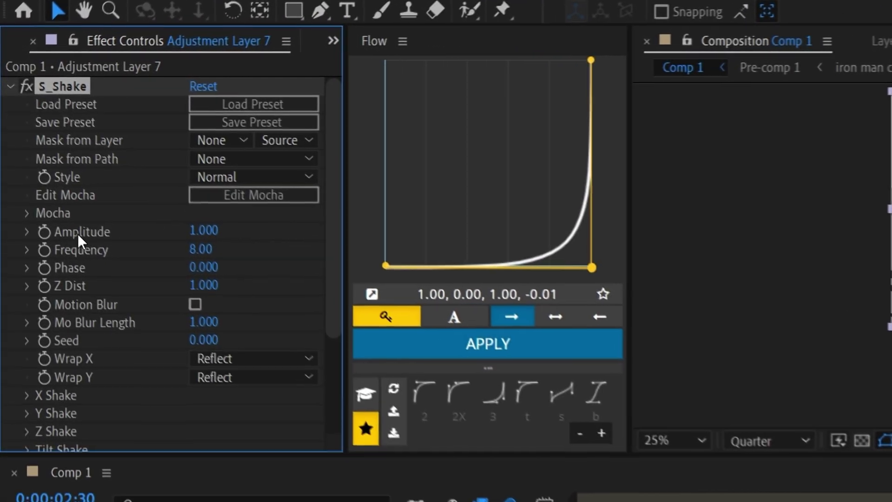
- Keyframe S_Shake Amplitude to 0 at 2:30, 0.55 at 3:00, and 0 at 3:10
click(44, 232)
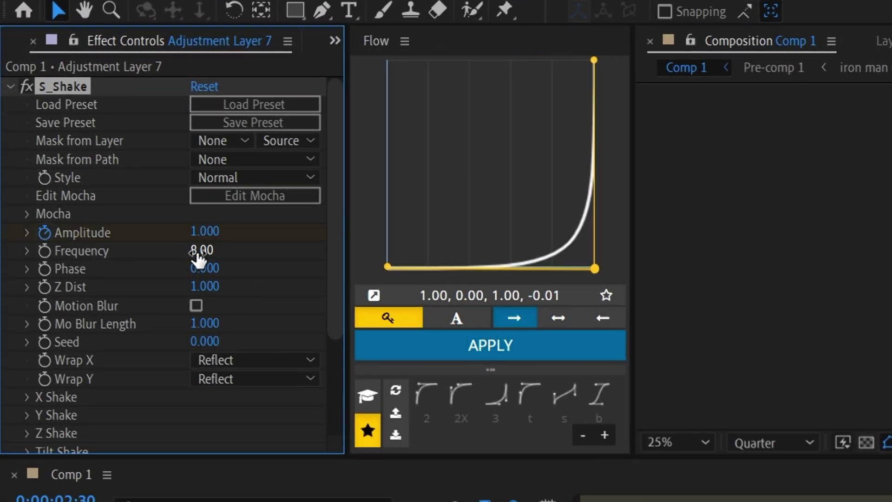
drag(195, 232, 174, 232)
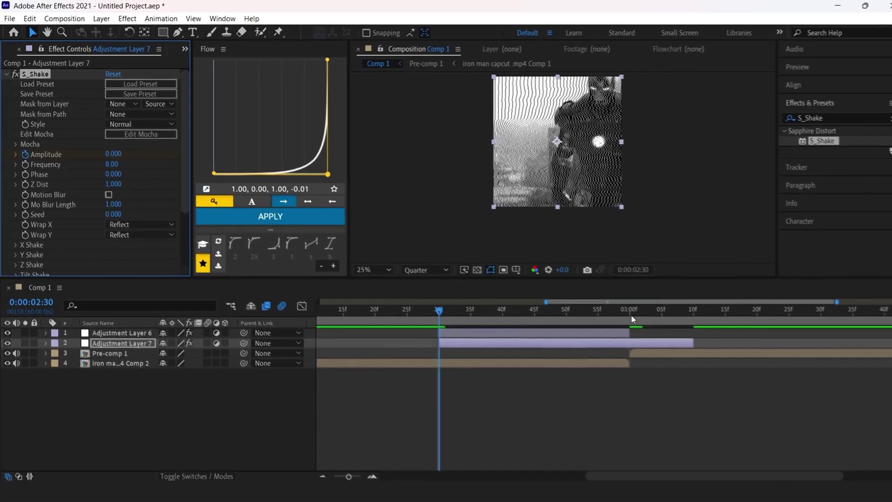
click(631, 315)
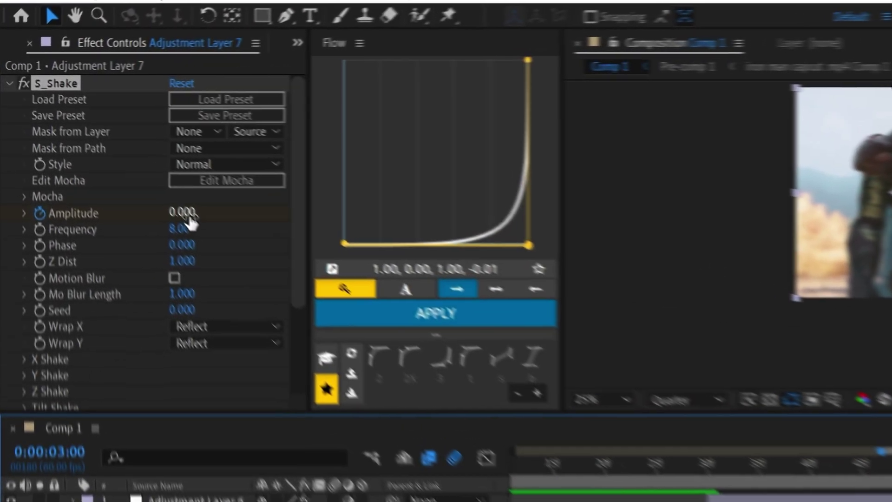
click(111, 152)
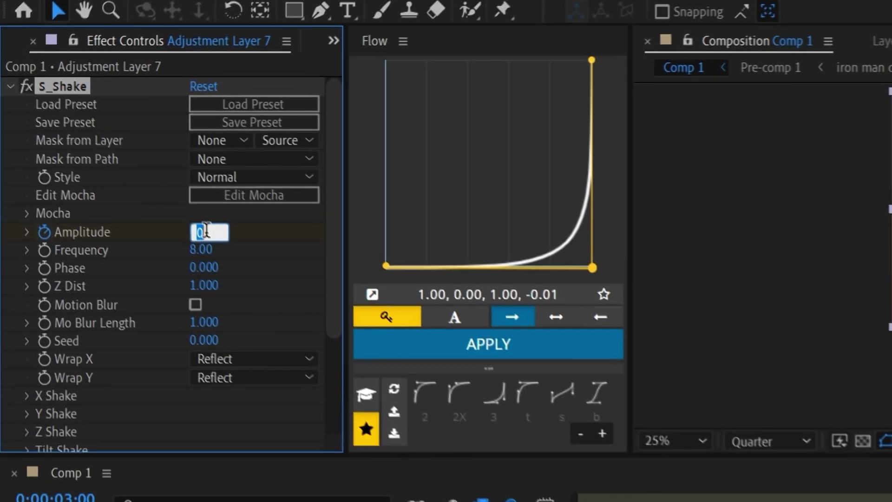
text(0.550)
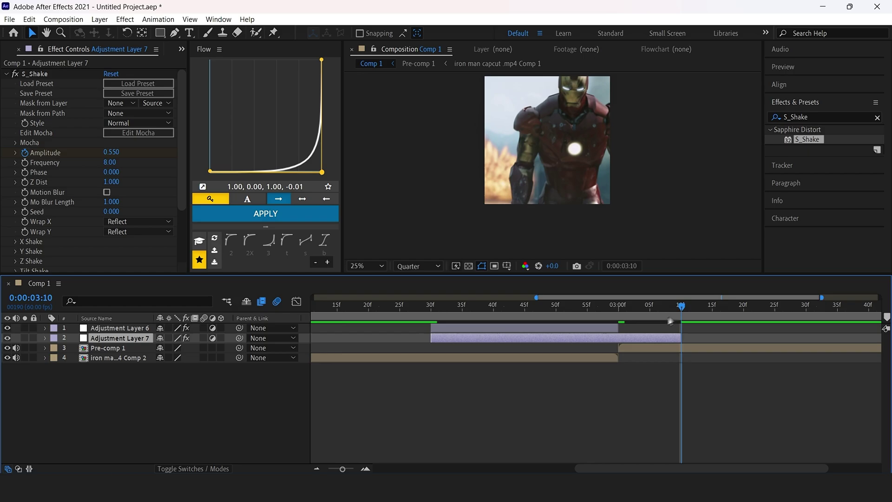
click(112, 152)
text(0)
key(Return)
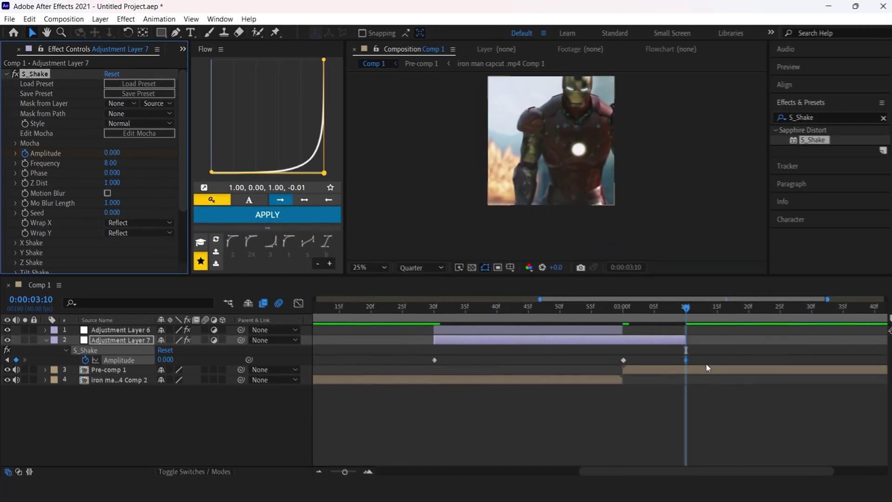
- Ease all three Amplitude keyframes and check their curve in the Graph Editor
drag(697, 356, 419, 422)
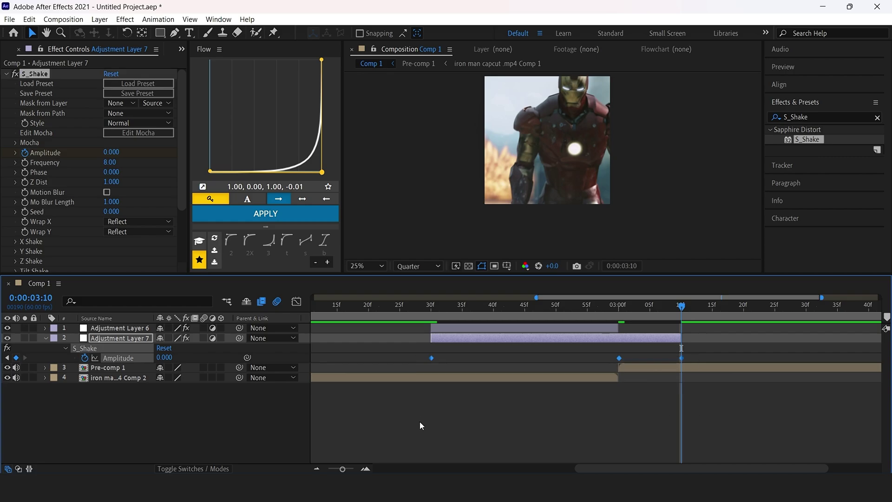
click(297, 302)
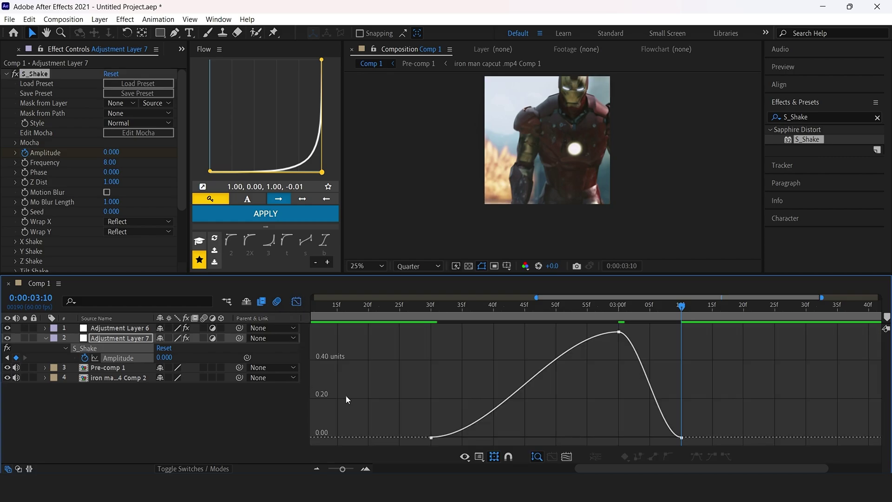
double_click(649, 420)
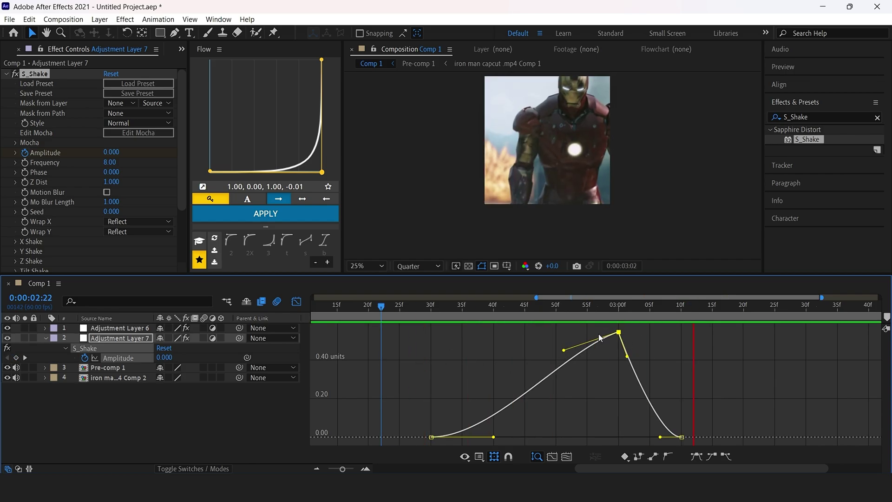
click(298, 304)
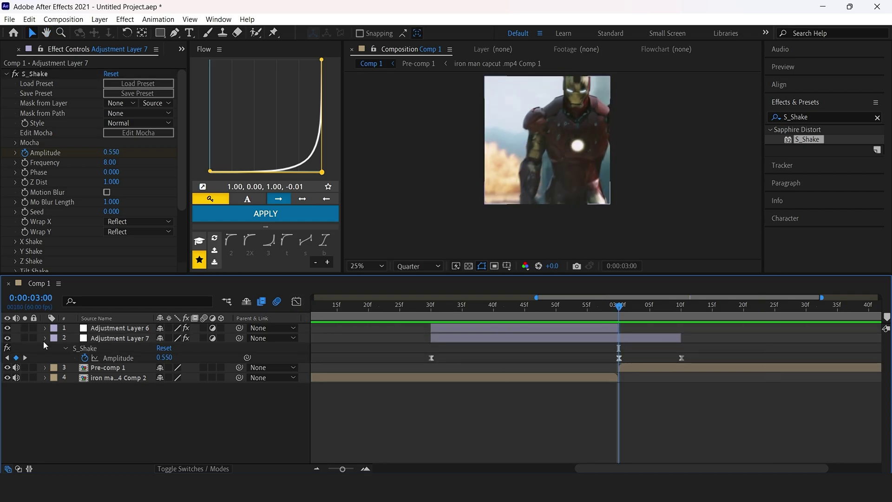
- Add Adjustment Layer 8 and delete its portion before 0:00:03:00
right_click(146, 399)
mouse_move(202, 252)
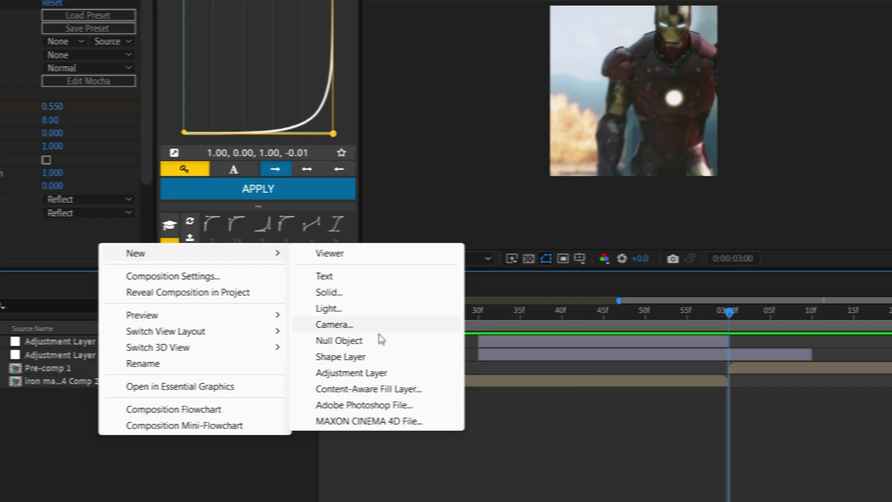
click(363, 373)
key(ctrl+shift+d)
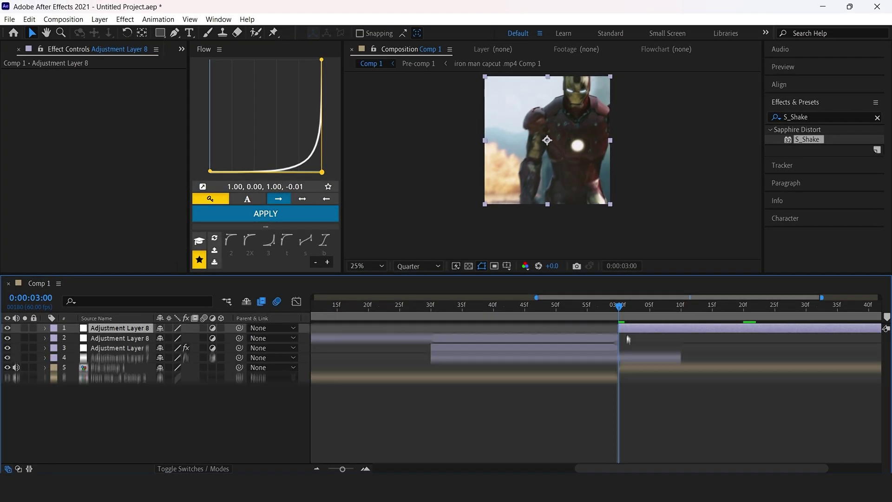
click(606, 338)
key(Delete)
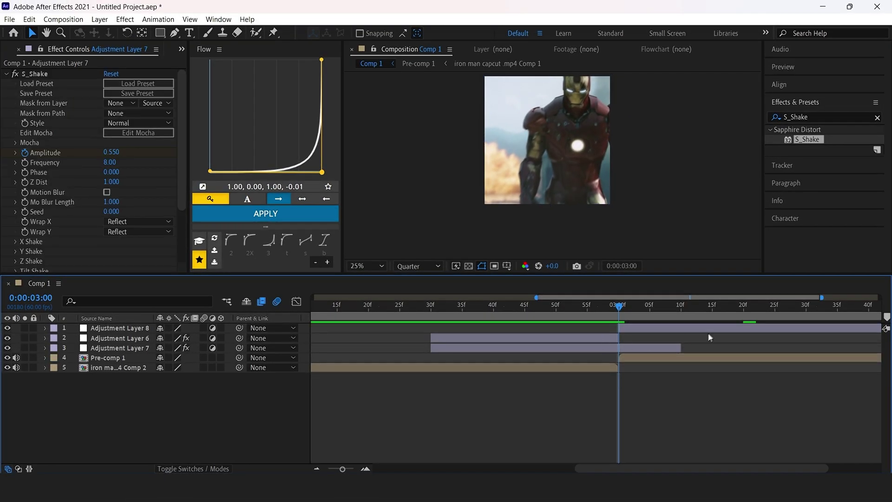
- Cut Adjustment Layer 8 off at 3:10 and move it below Adjustment Layer 7
click(681, 316)
key(ctrl+shift+d)
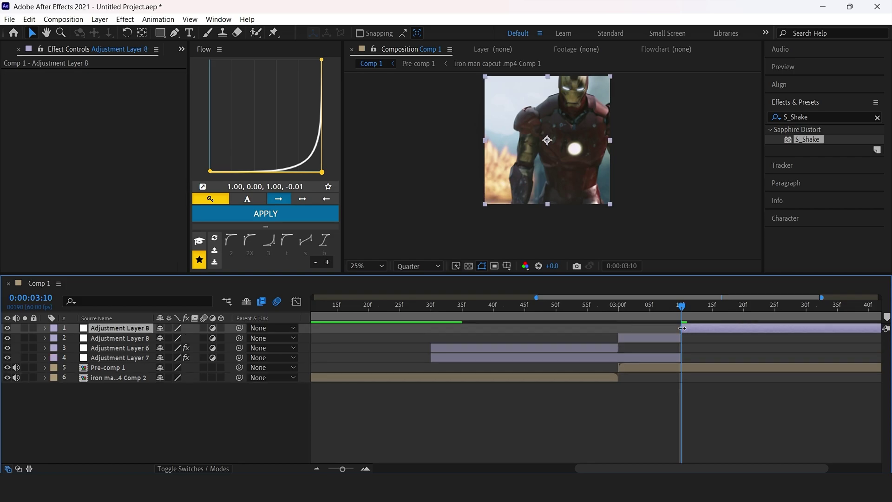
key(Delete)
click(102, 328)
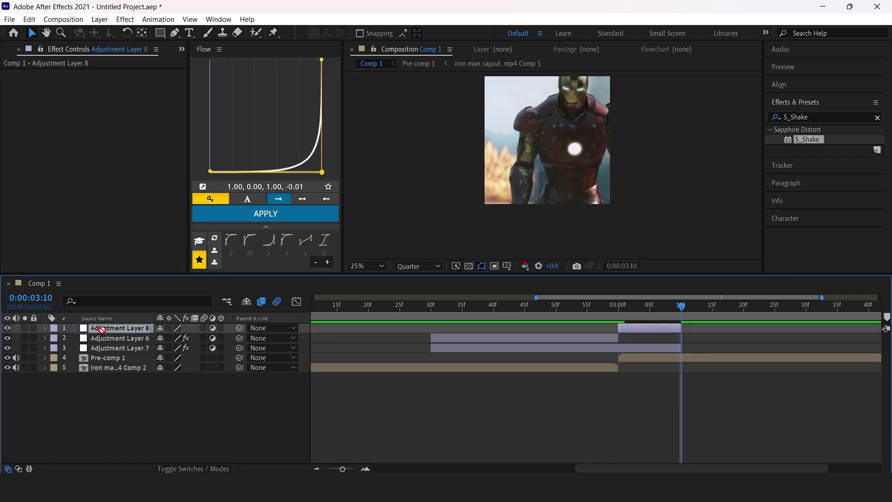
drag(128, 356, 127, 355)
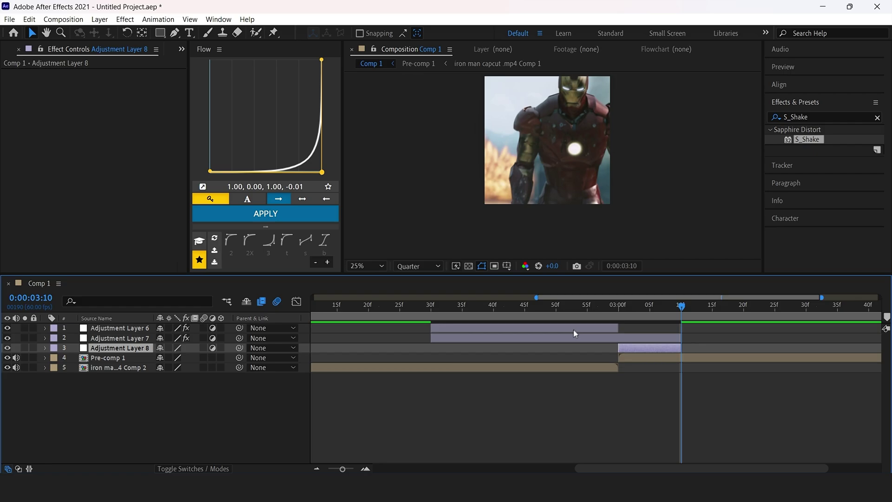
click(618, 312)
- Search effects for 'S_half' and apply S_HalfTone to Adjustment Layer 8
click(829, 117)
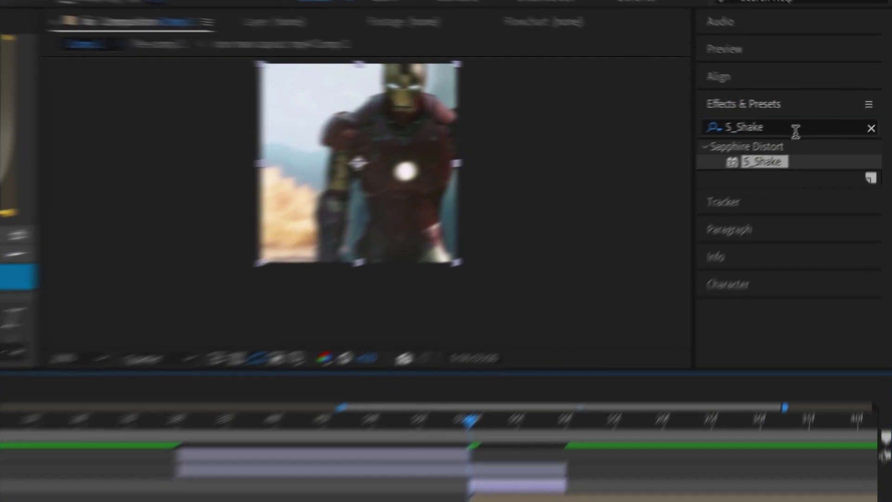
text(S_)
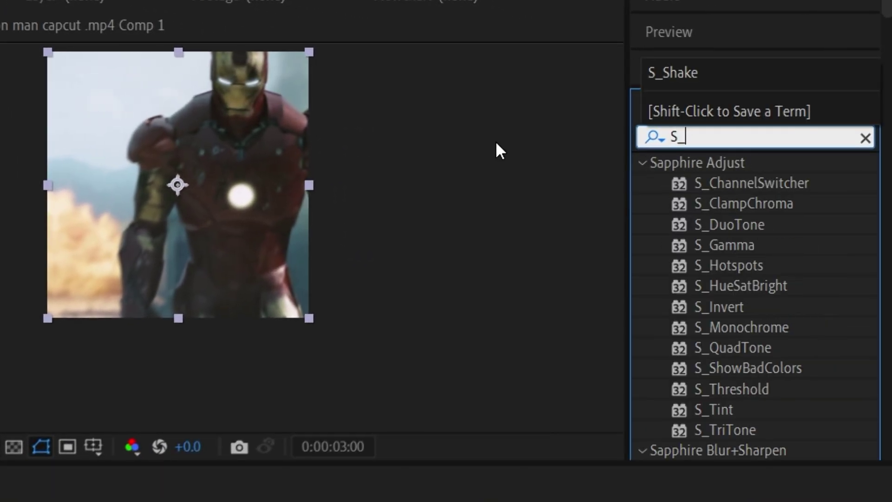
text(half)
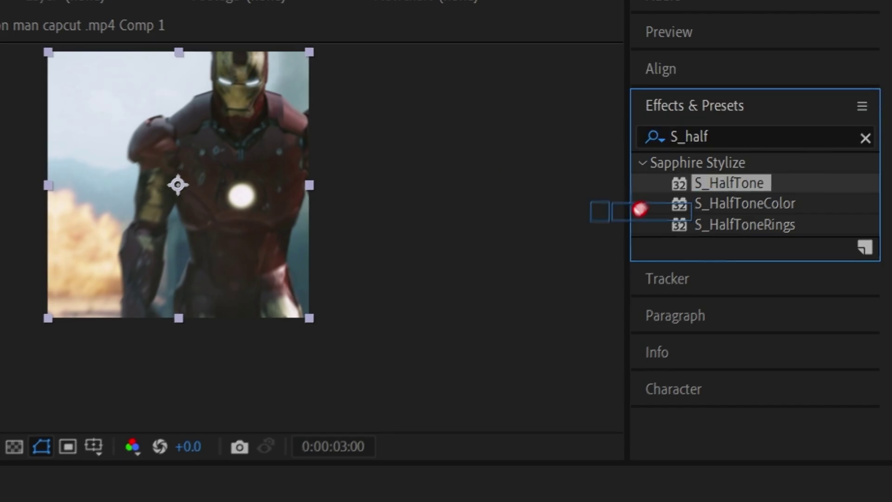
drag(728, 183, 488, 210)
scroll(547, 186, up, 3)
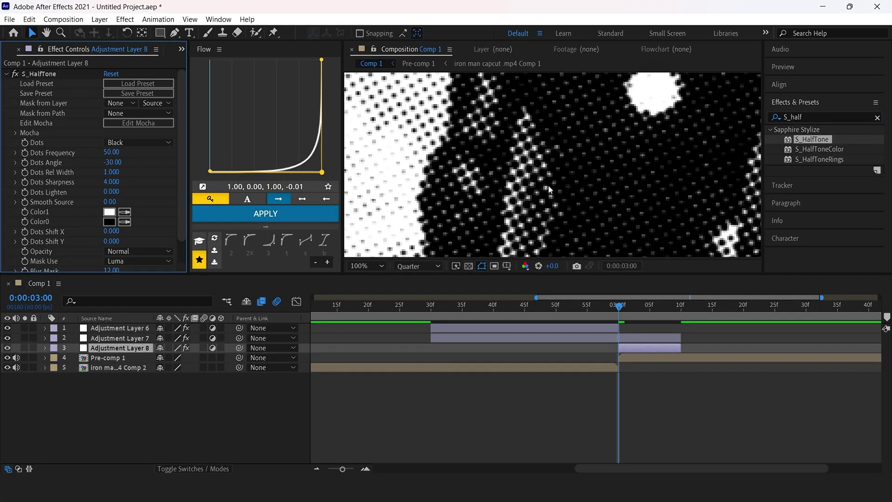
scroll(563, 198, down, 3)
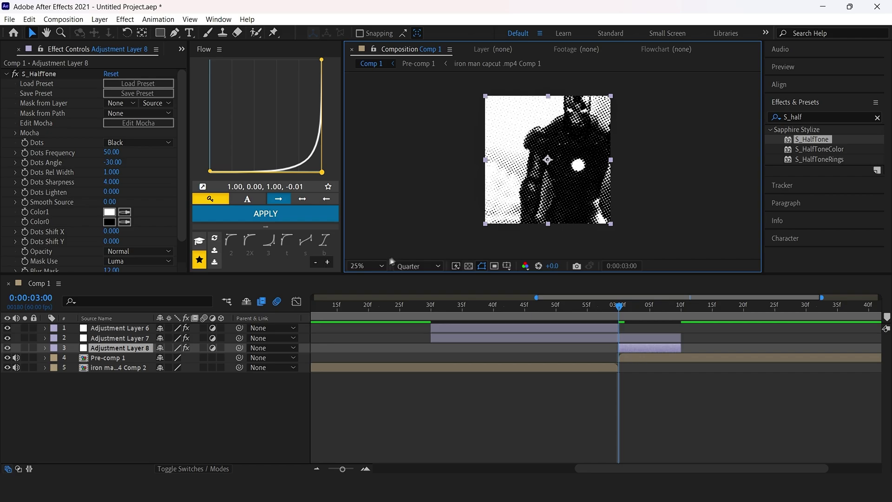
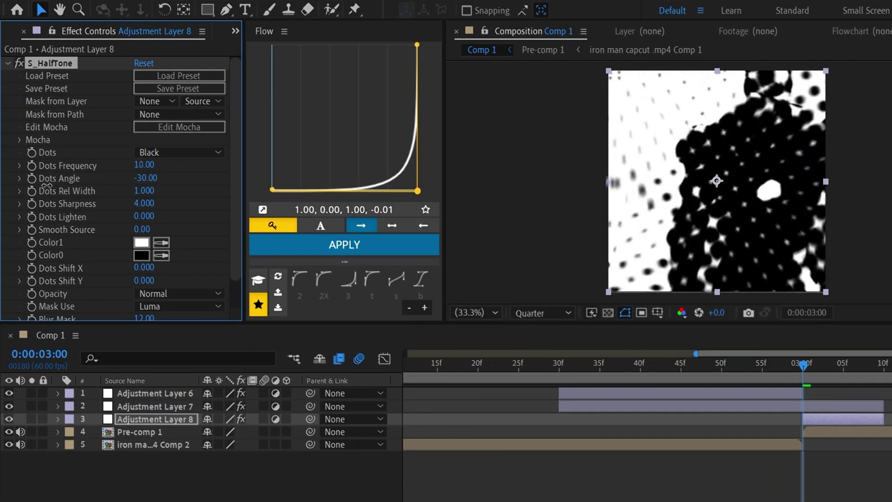
- Reset Adjustment Layer 8's S_HalfTone Dots Frequency to its default of 50
drag(140, 166, 151, 165)
right_click(150, 162)
click(188, 293)
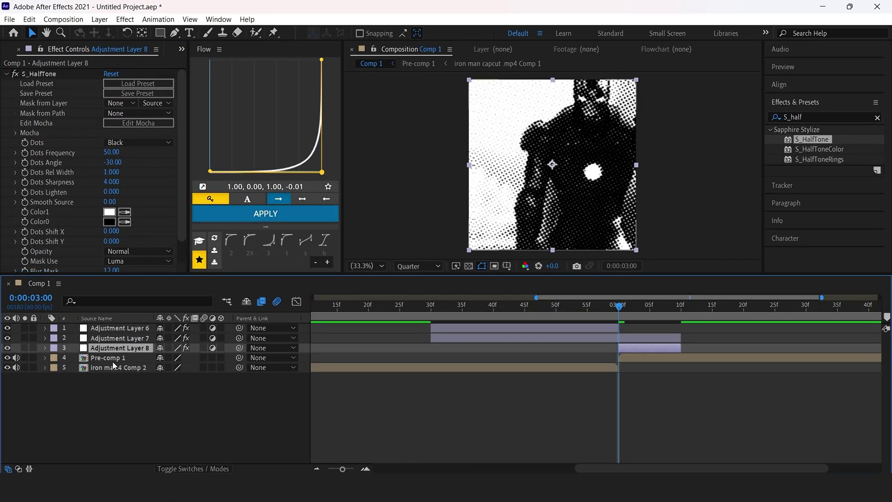
- Keyframe Adjustment Layer 8's Opacity from 100% at 3:00 to 0% at 3:10
key(t)
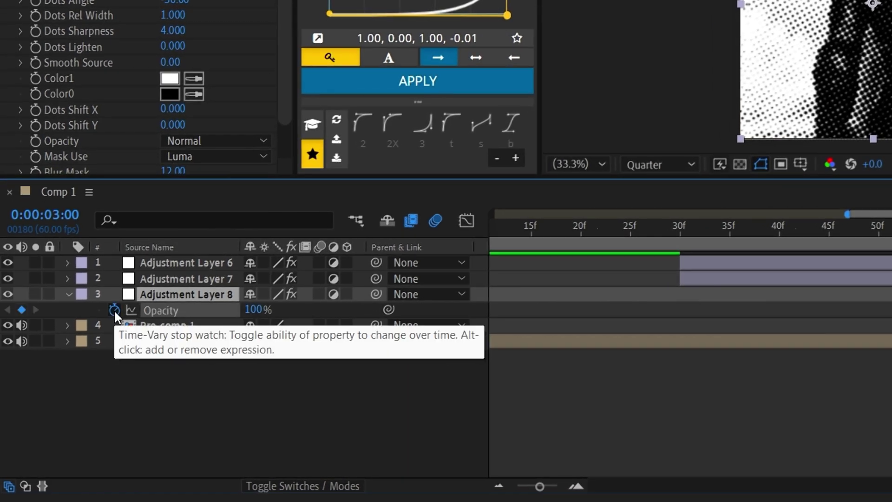
click(114, 309)
click(654, 230)
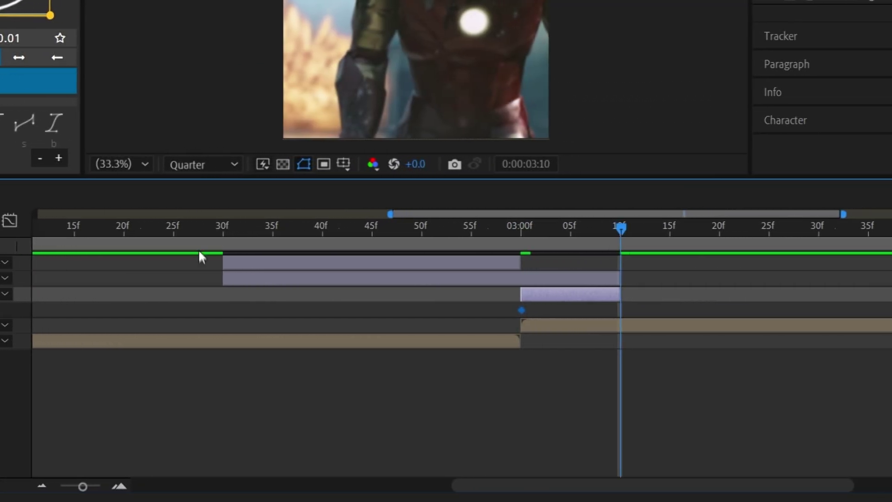
text(0)
key(Return)
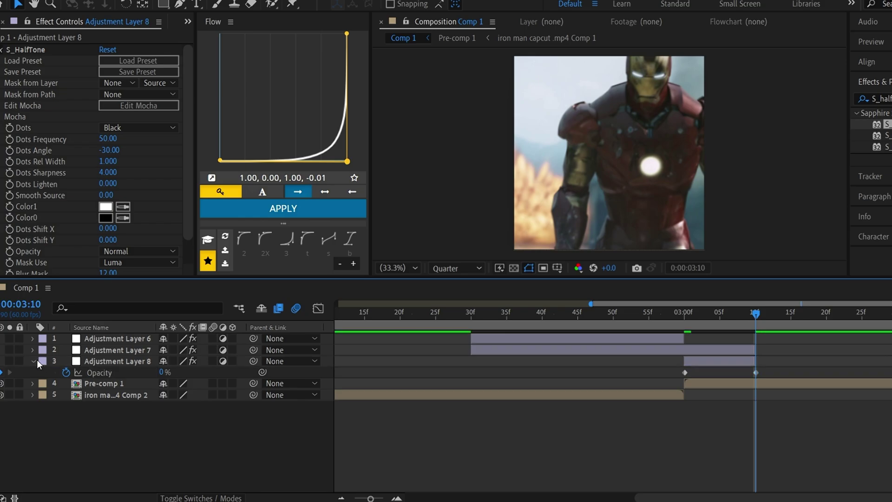
click(99, 373)
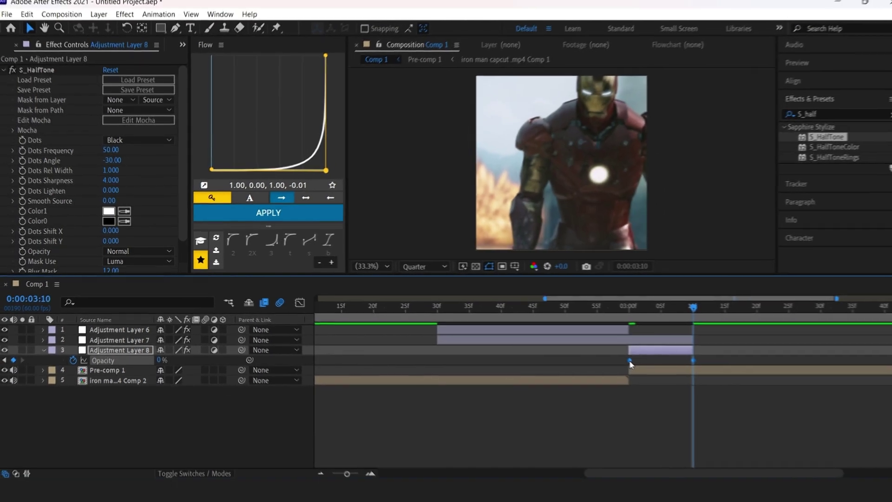
- Apply Easy Ease to both Opacity keyframes and check the curve in the Graph Editor
right_click(684, 373)
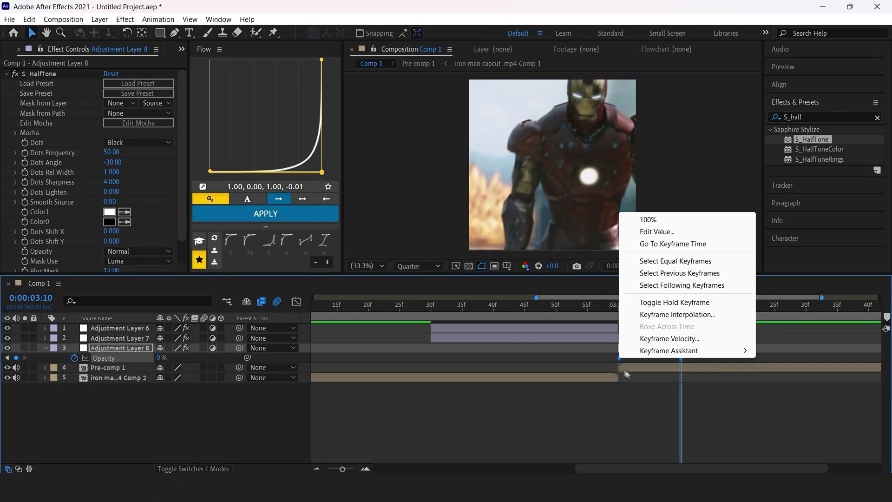
mouse_move(669, 351)
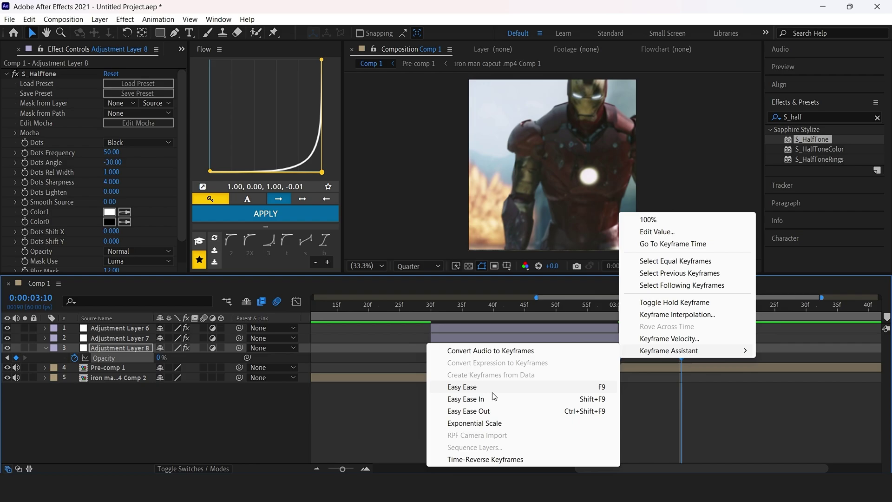
click(491, 388)
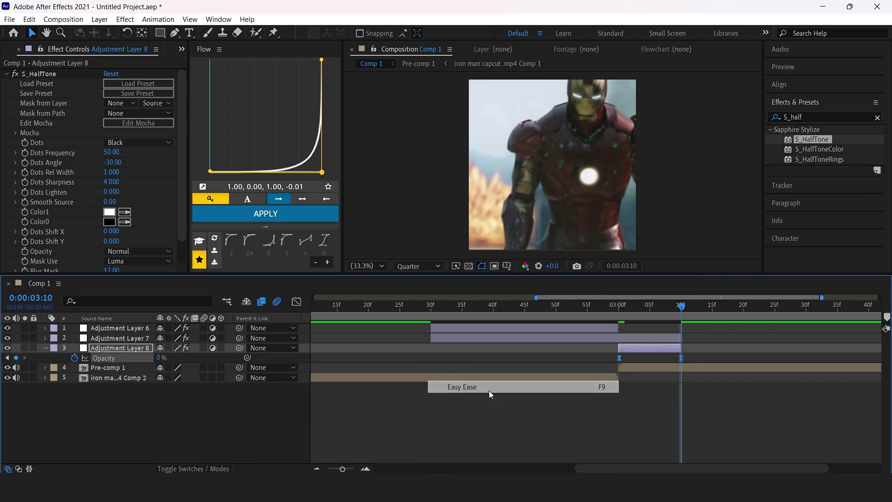
click(297, 302)
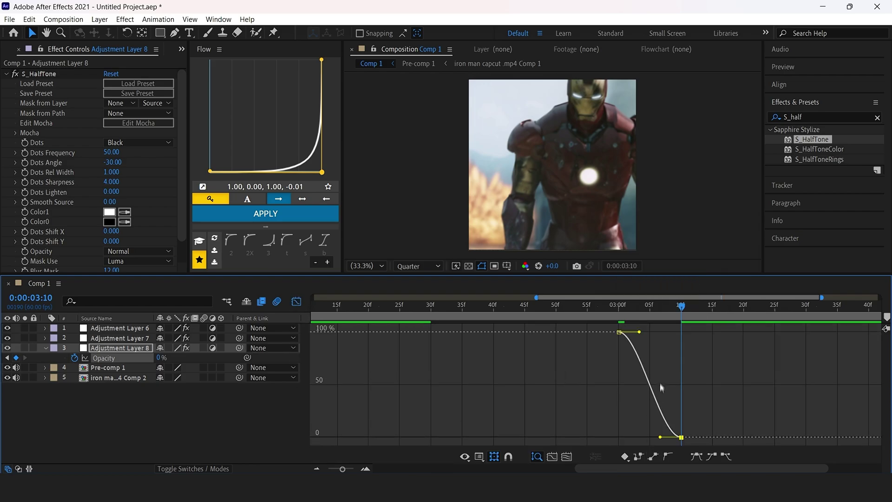
- Preview the eased halftone fade, then collapse Adjustment Layer 8 and show the whole comp
key(space)
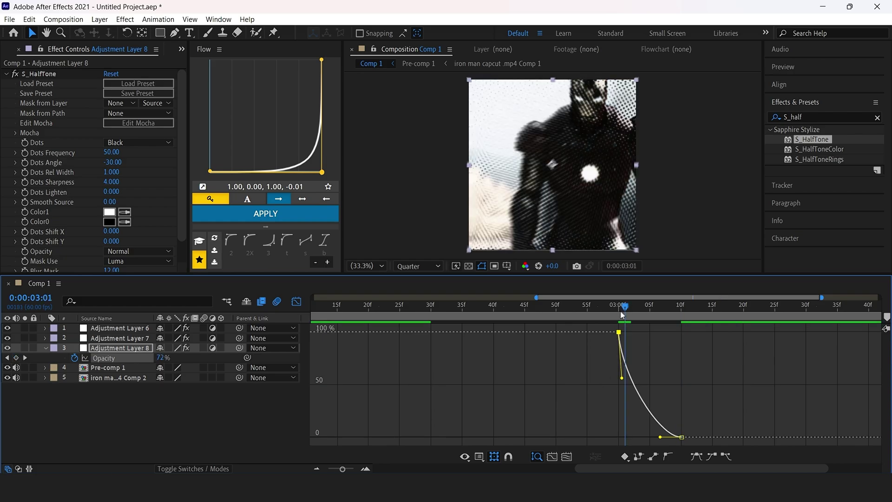
click(297, 301)
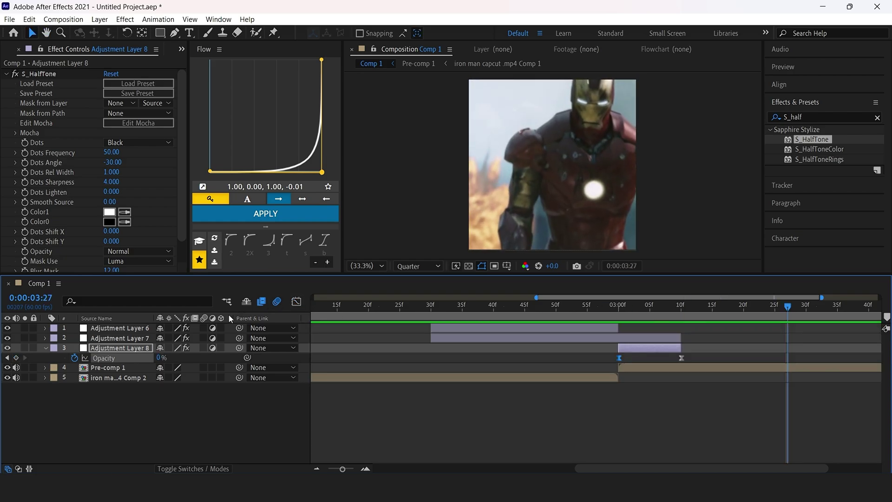
click(45, 348)
drag(465, 312, 603, 319)
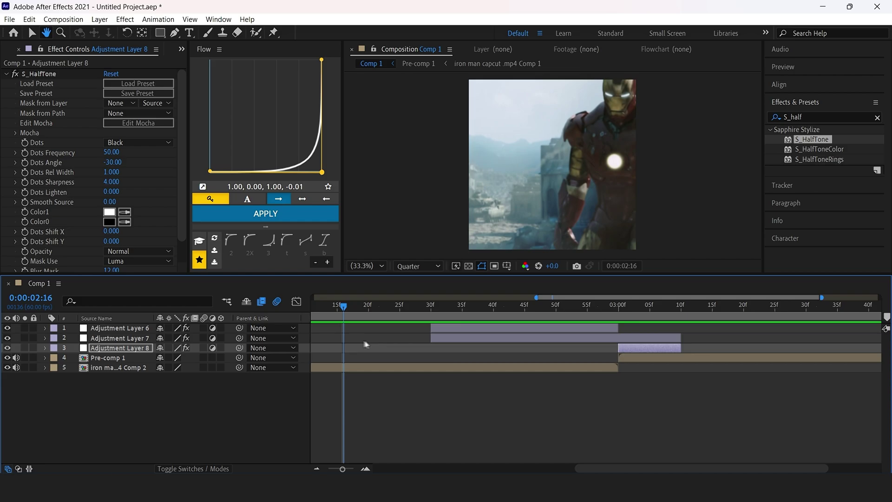
key(semicolon)
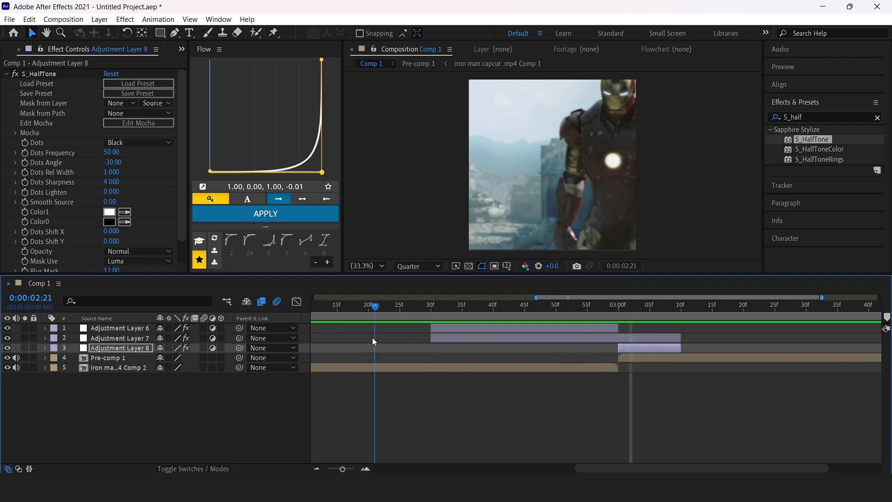
- Tick Motion Blur in Adjustment Layer 7's S_Shake effect controls
click(600, 317)
drag(600, 317, 664, 330)
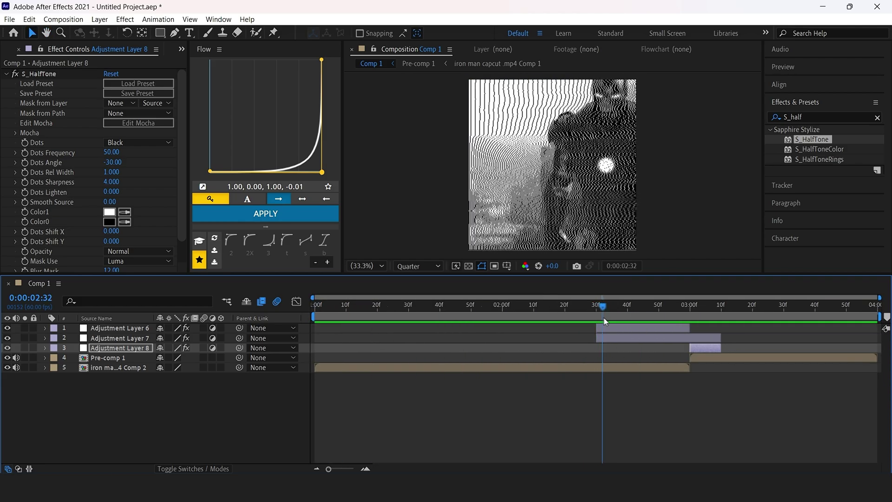
click(663, 335)
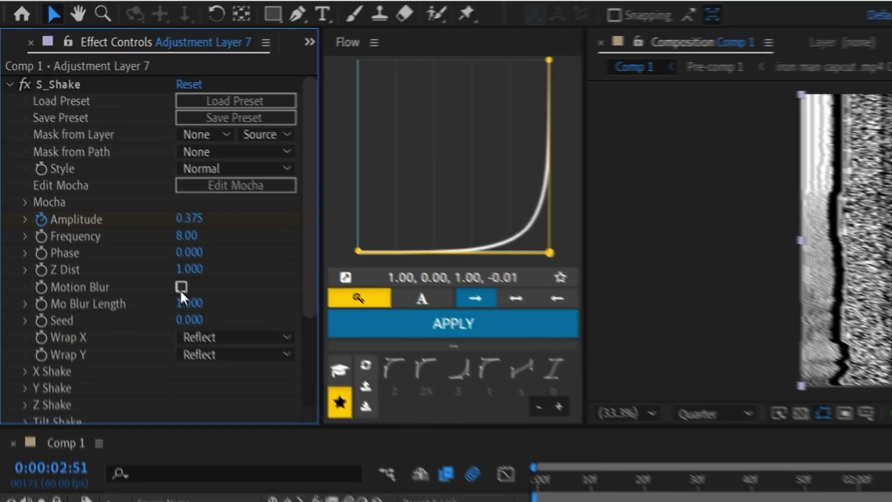
click(107, 192)
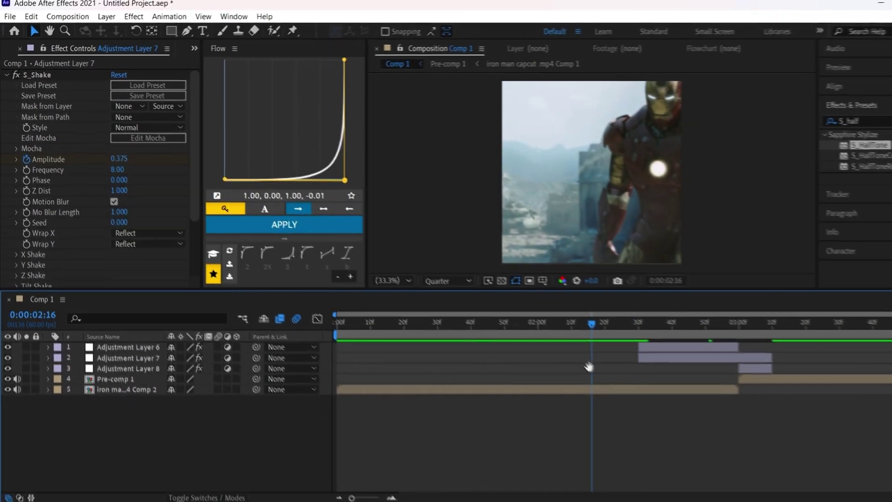
- Preview the shake transition from around 2:16 and again from 2:25
drag(590, 368, 575, 377)
key(space)
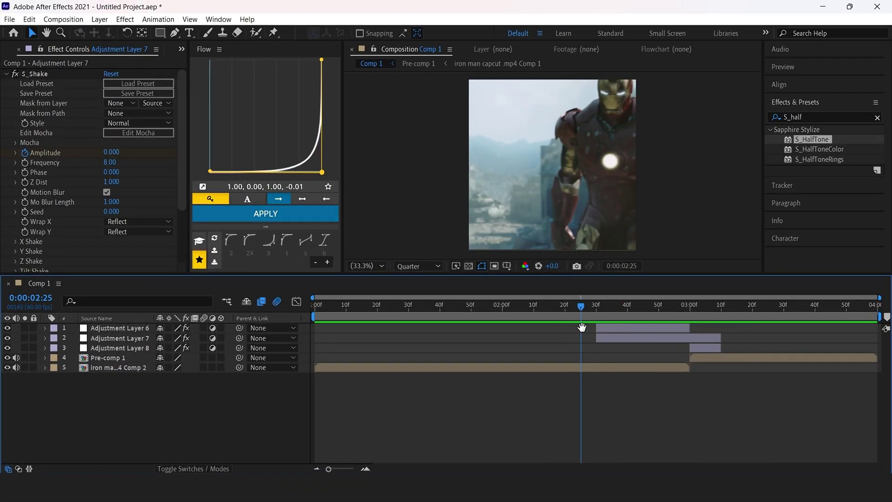
drag(649, 311, 610, 323)
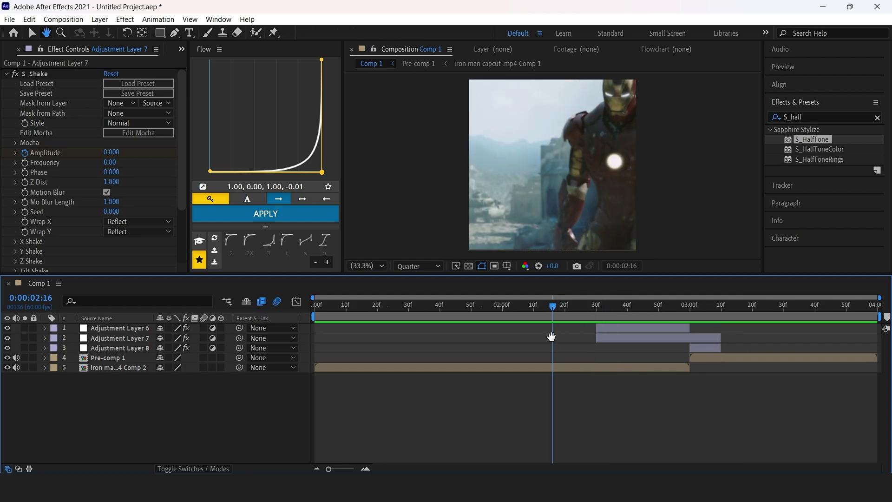
key(space)
- Add a white 'RICHY' text layer in Swamp Witch and scale it to 562%
right_click(237, 403)
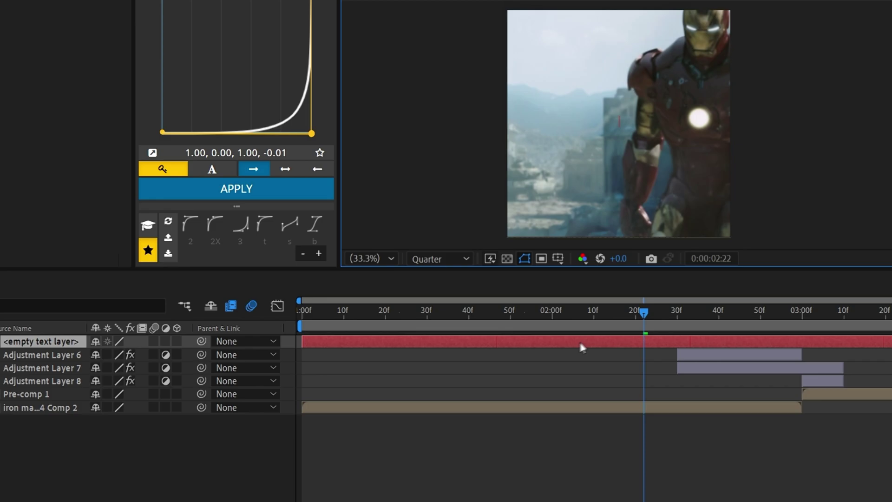
text(RICHY)
click(616, 319)
key(s)
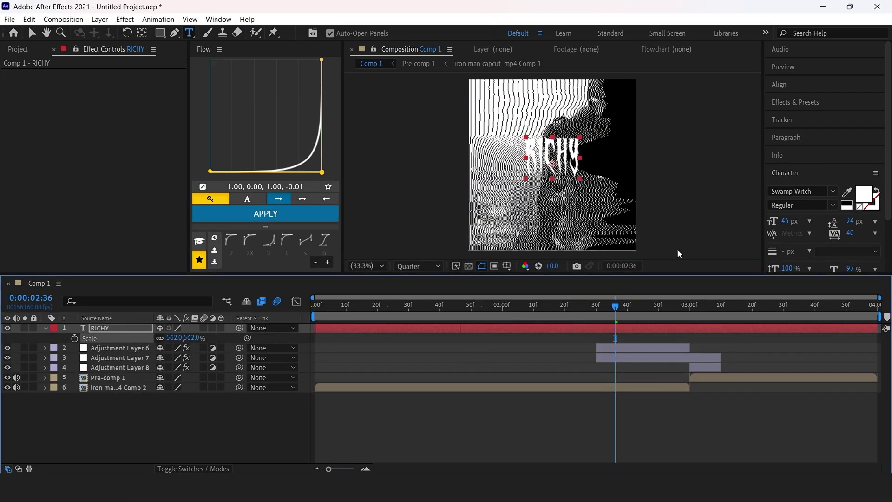
click(787, 84)
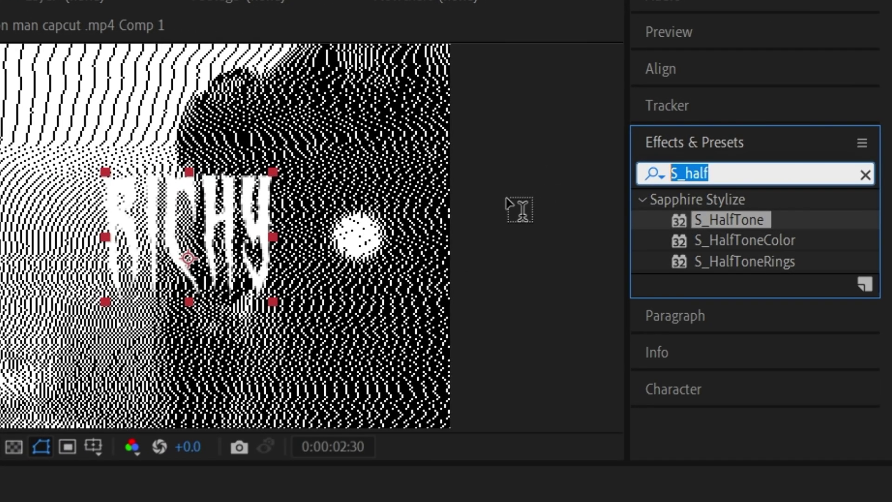
text(cc sm)
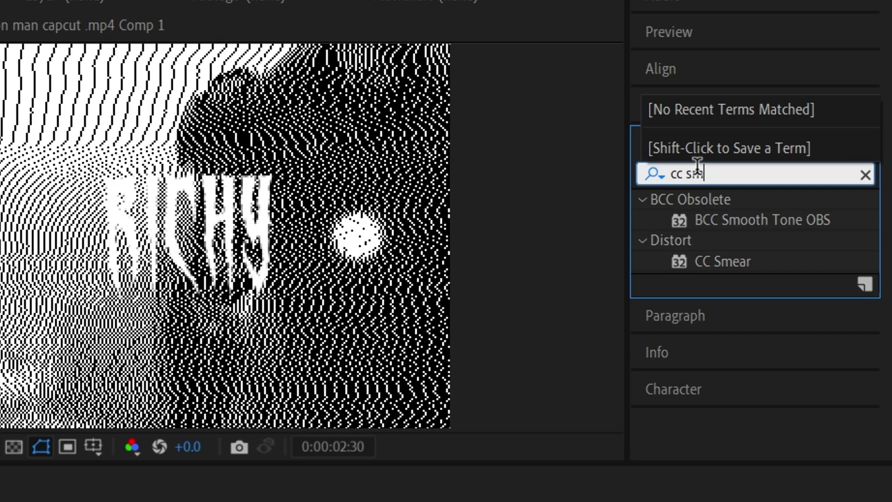
text(ear)
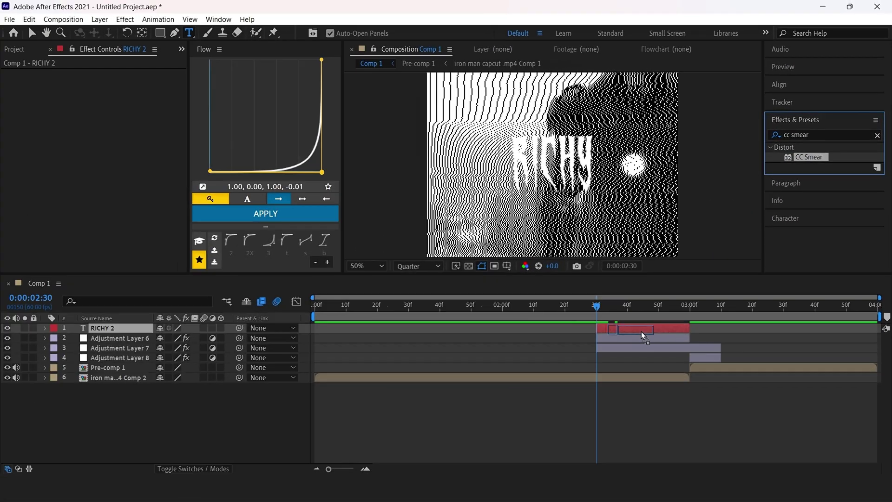
- Apply CC Smear to RICHY 2, hide Adjustment Layer 6, and drag the From/To points downward
drag(809, 156, 628, 326)
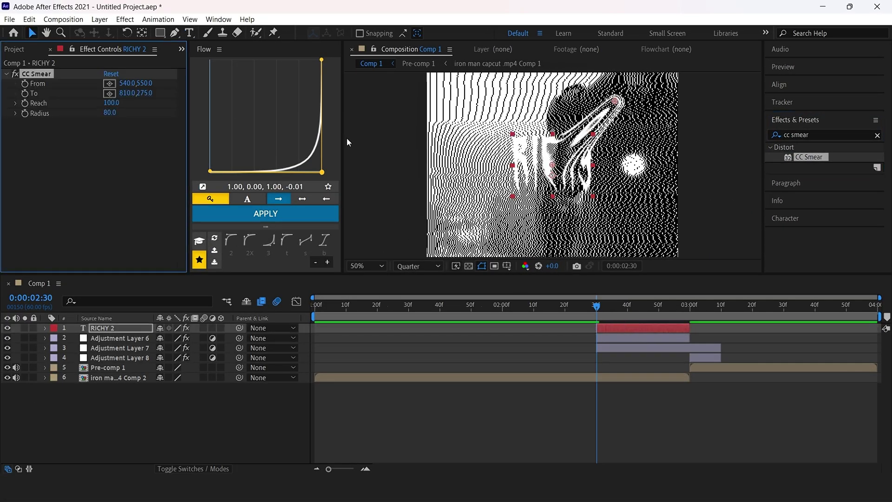
drag(550, 209, 555, 219)
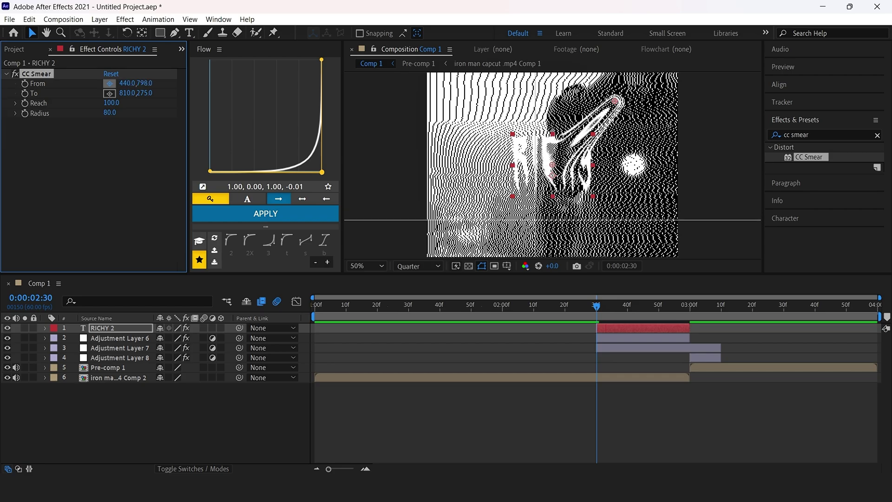
drag(616, 102, 541, 189)
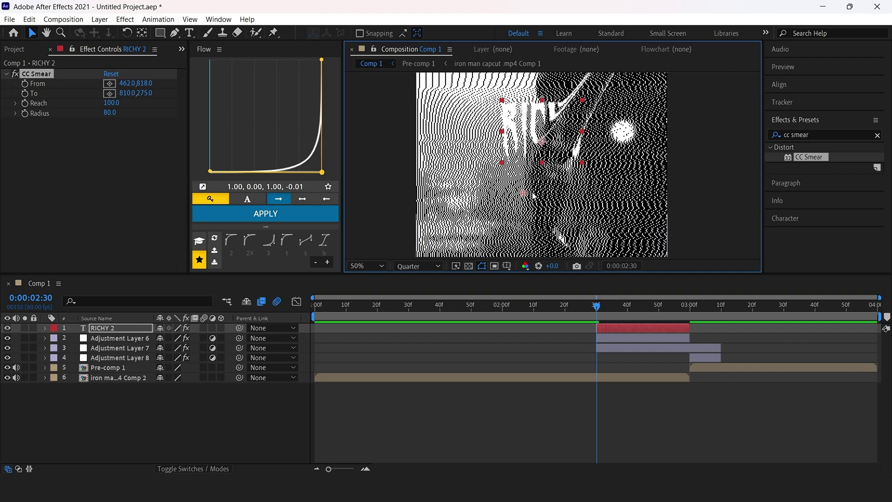
mouse_move(619, 193)
mouse_down()
mouse_move(510, 183)
mouse_move(518, 212)
mouse_up()
click(7, 338)
drag(542, 131, 518, 123)
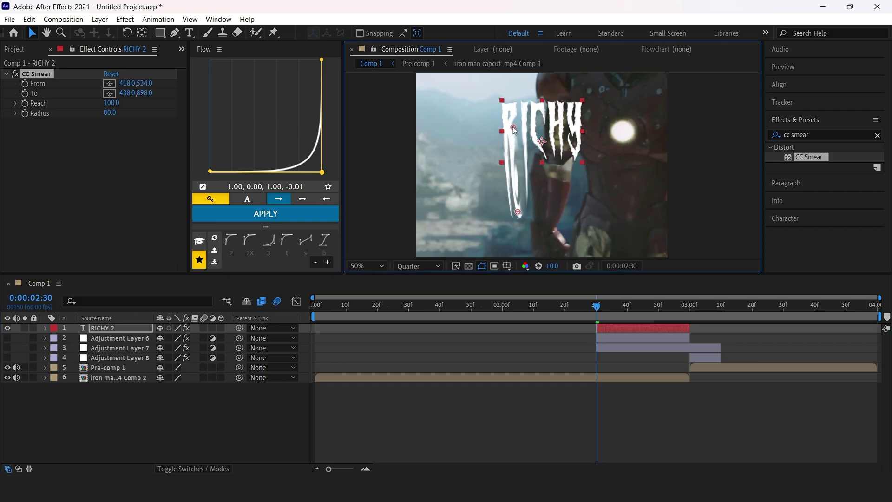
drag(518, 213, 515, 262)
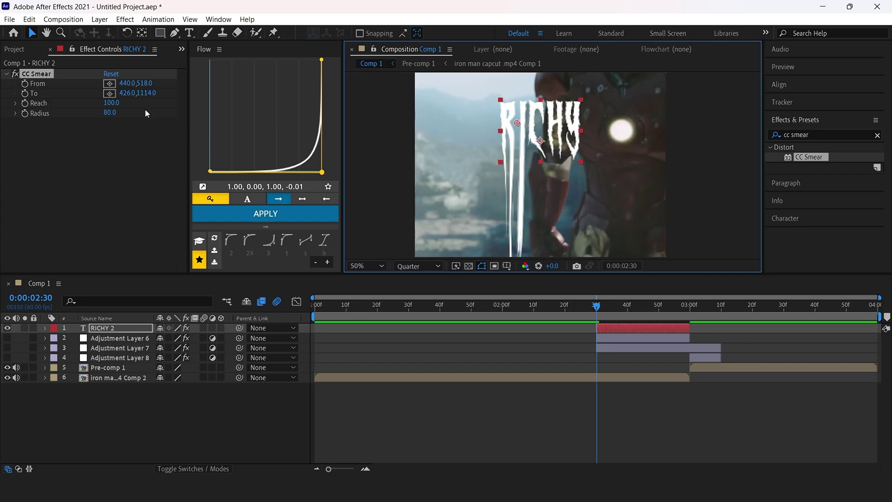
- Duplicate the CC Smear effect and reposition CC Smear 2 into vertical drips
click(43, 77)
key(ctrl+d)
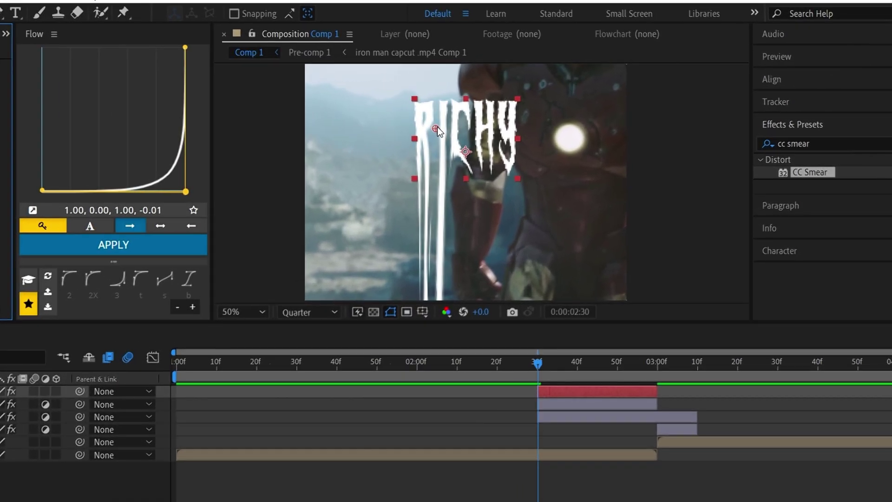
mouse_move(437, 127)
mouse_down()
mouse_move(500, 118)
mouse_move(493, 119)
mouse_up()
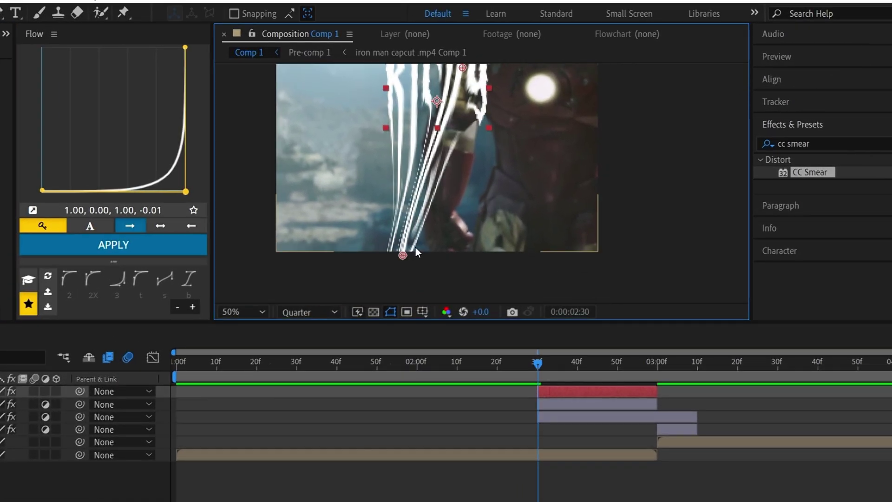
mouse_move(404, 253)
mouse_down()
mouse_move(472, 247)
mouse_move(465, 256)
mouse_up()
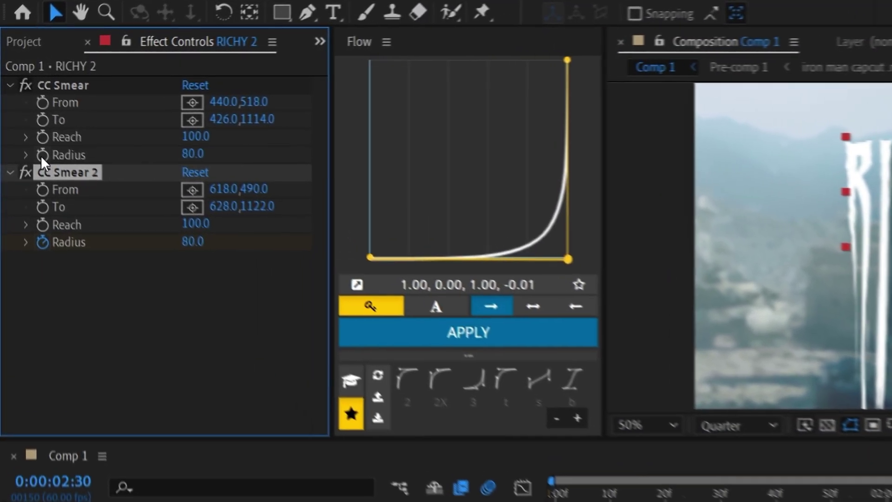
- Keyframe both CC Smear radii at 0.0 at 0:00:02:30
click(28, 163)
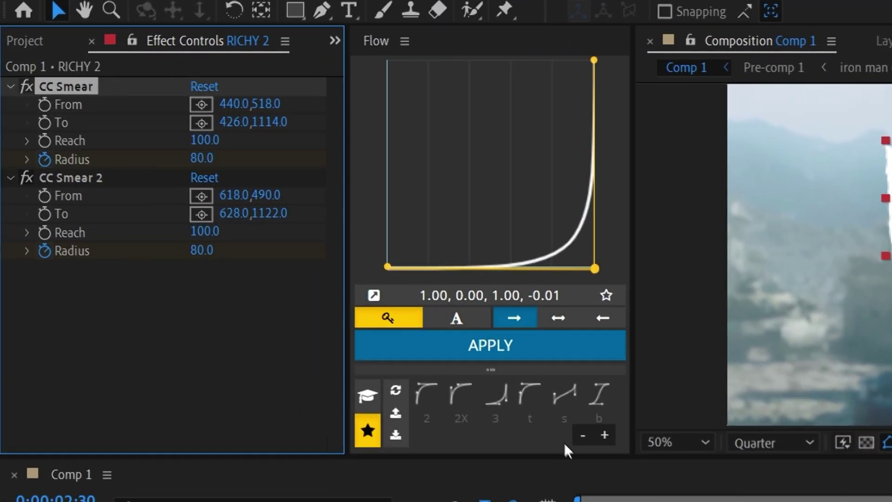
key(Return)
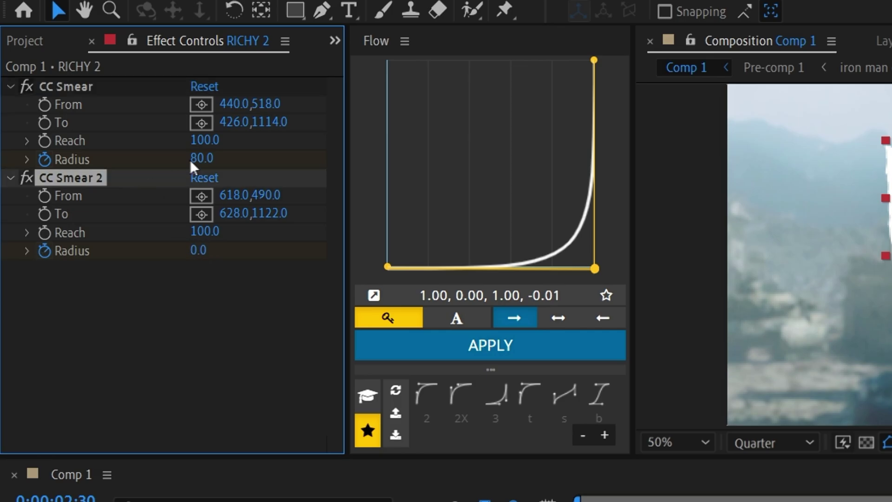
key(ctrl+z)
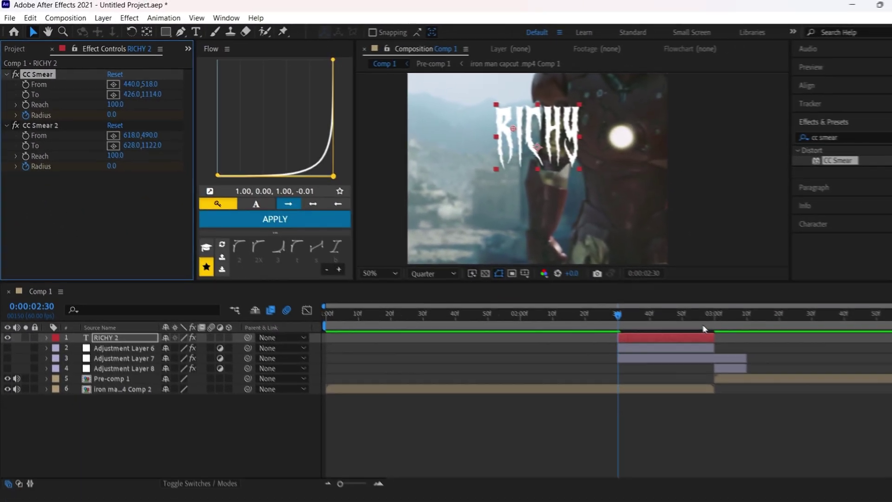
- Set both smear radii to 80.0 at 0:00:02:57 and unhide Adjustment Layer 6
click(704, 328)
key(equal)
key(equal)
key(equal)
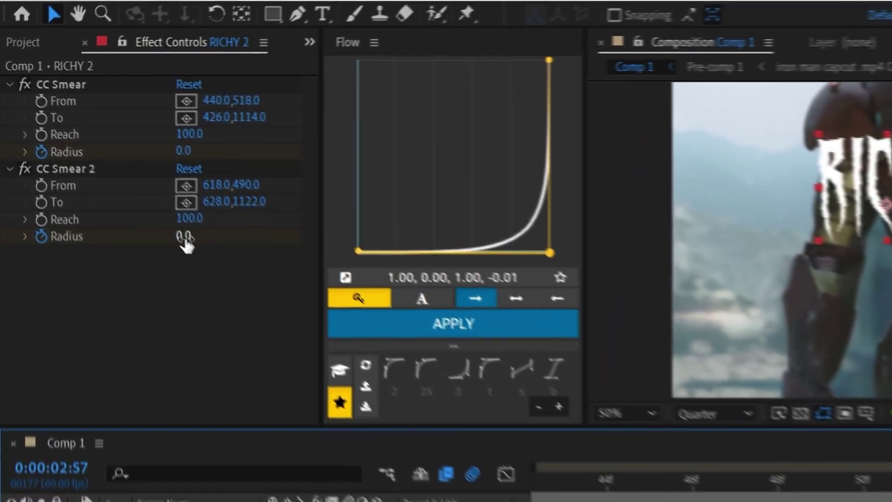
drag(107, 162, 209, 163)
drag(394, 293, 366, 308)
text(80)
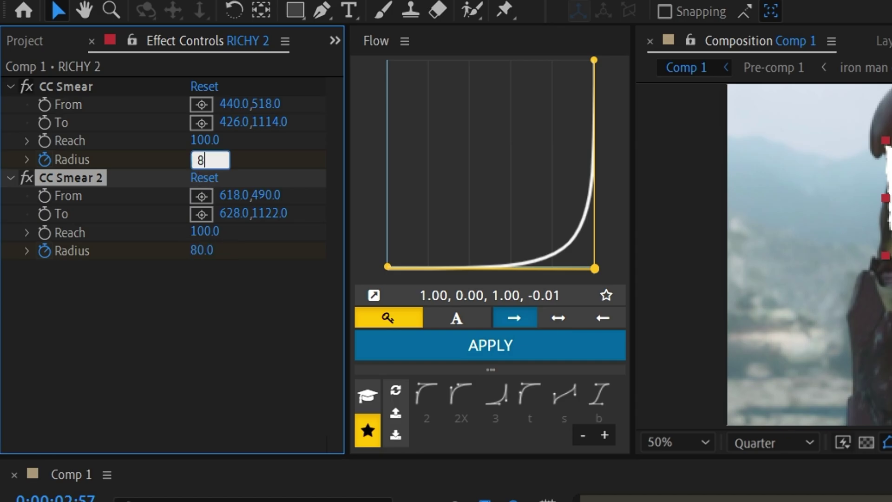
key(Return)
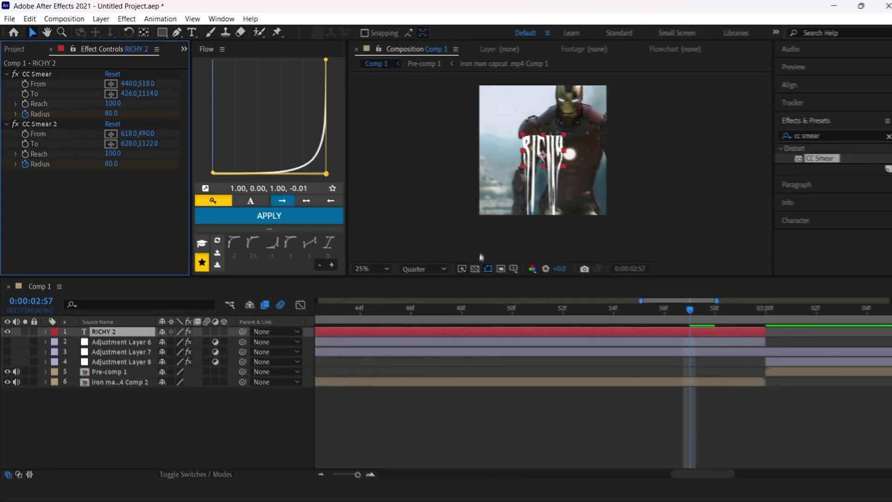
click(7, 338)
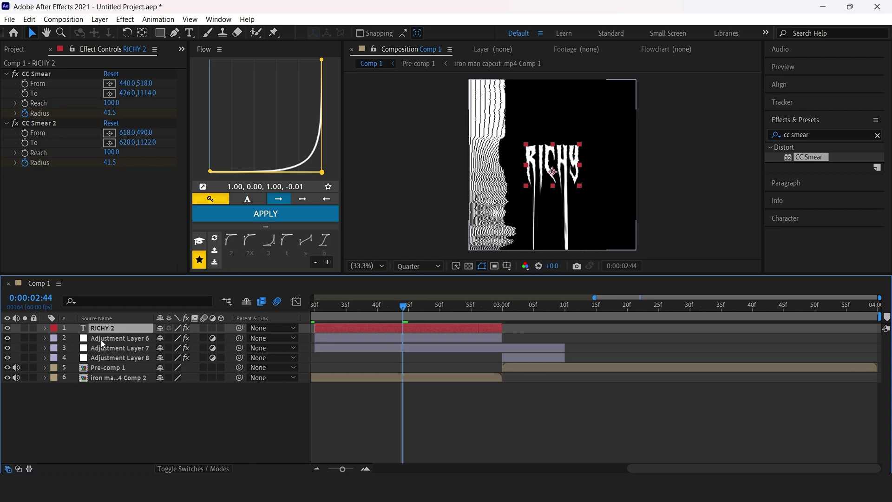
- Move RICHY 2 beneath Adjustment Layer 8 and keyframe its Opacity at 0% from 2:30
drag(109, 328, 105, 363)
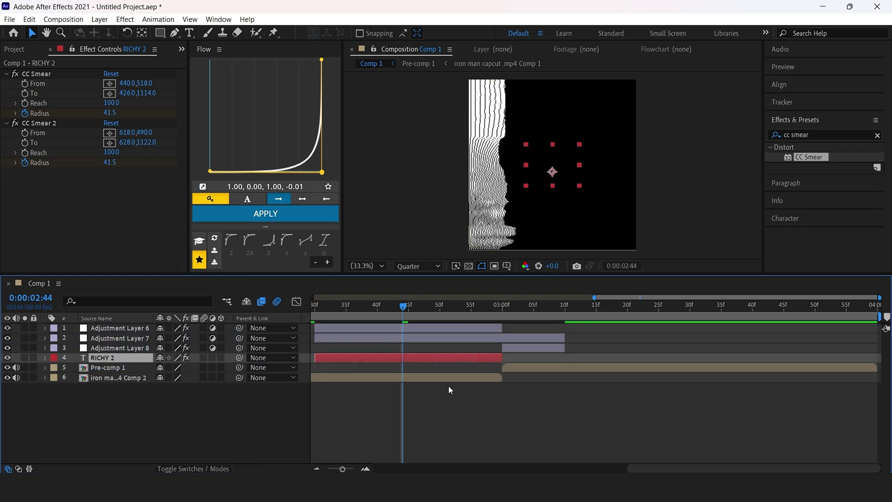
scroll(448, 386, left, 3)
mouse_move(587, 314)
mouse_down()
mouse_move(494, 360)
mouse_move(503, 356)
mouse_up()
key(t)
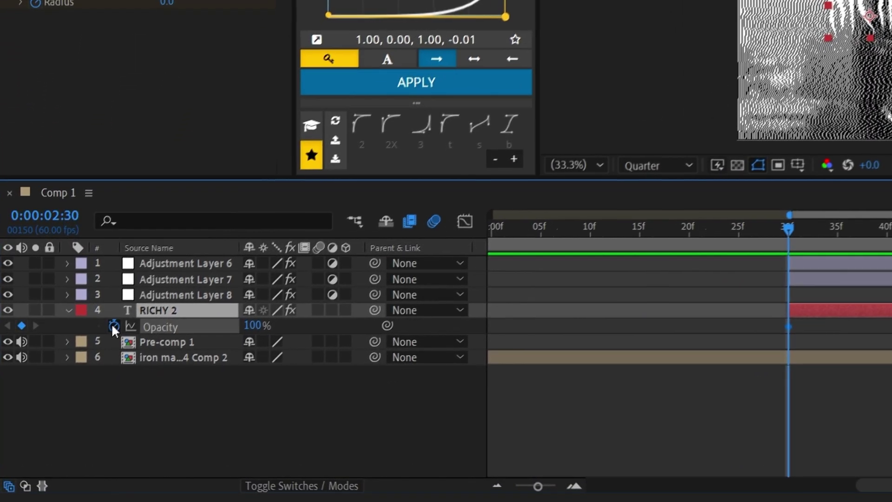
click(98, 343)
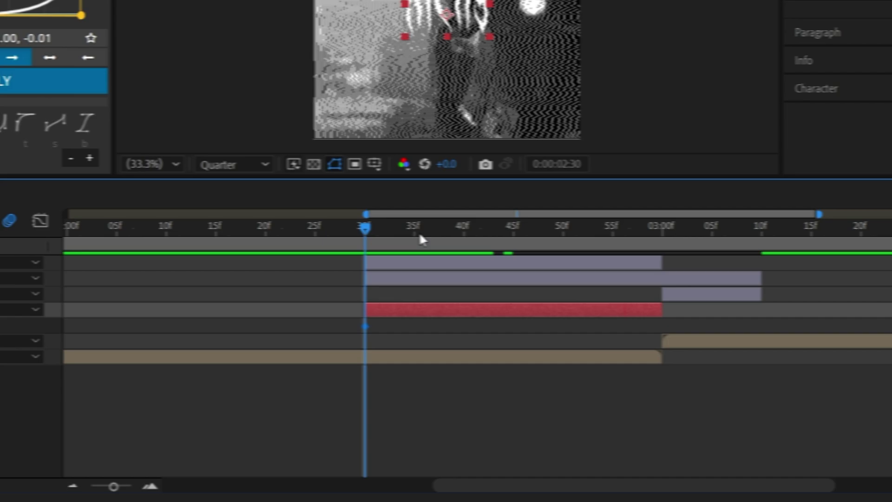
click(385, 231)
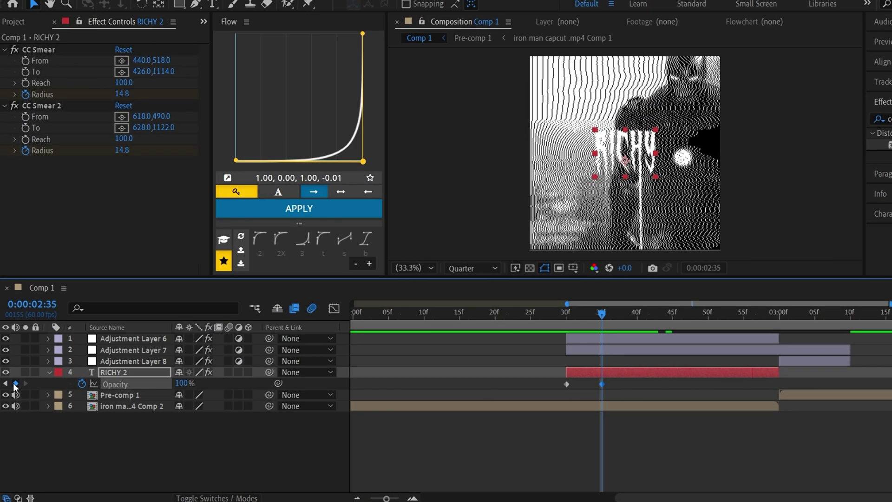
click(3, 385)
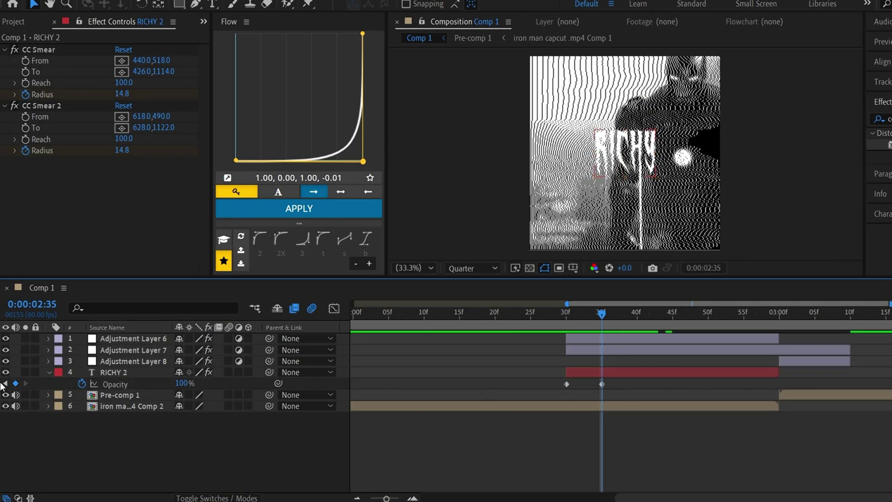
click(6, 384)
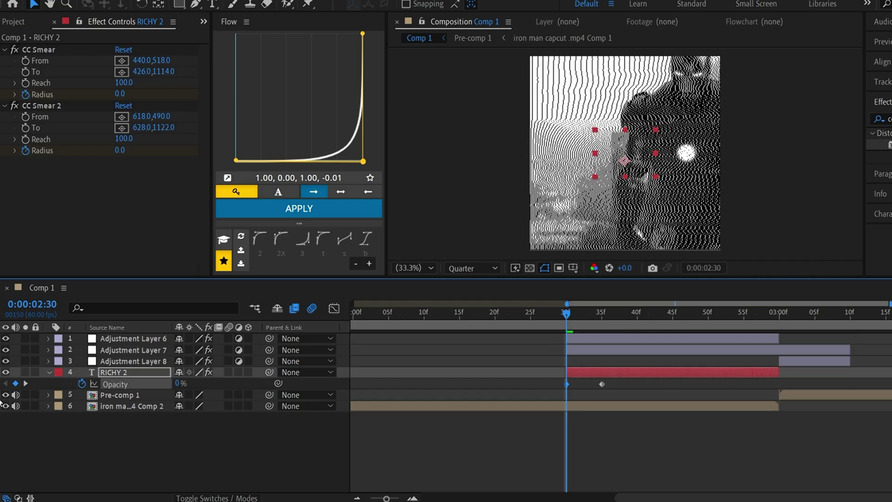
- Shift the 100% Opacity keyframe later, ease both keyframes with F9, and preview the fade
drag(566, 311, 545, 327)
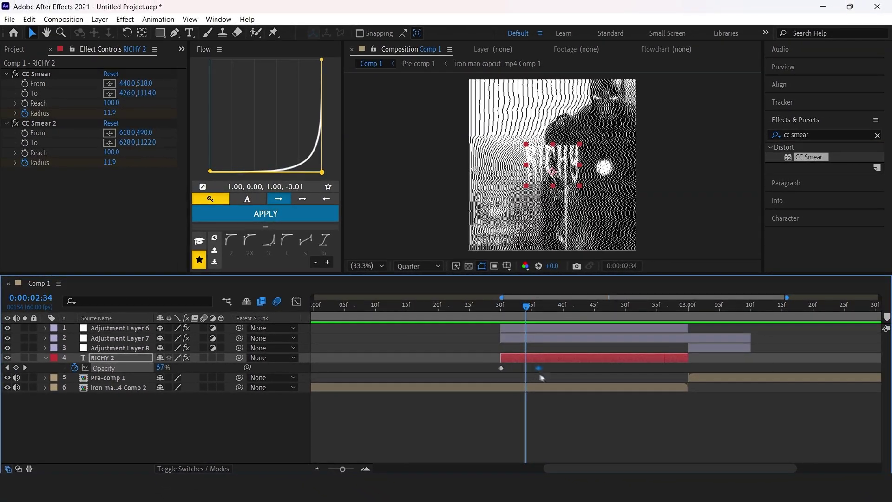
drag(542, 377, 560, 377)
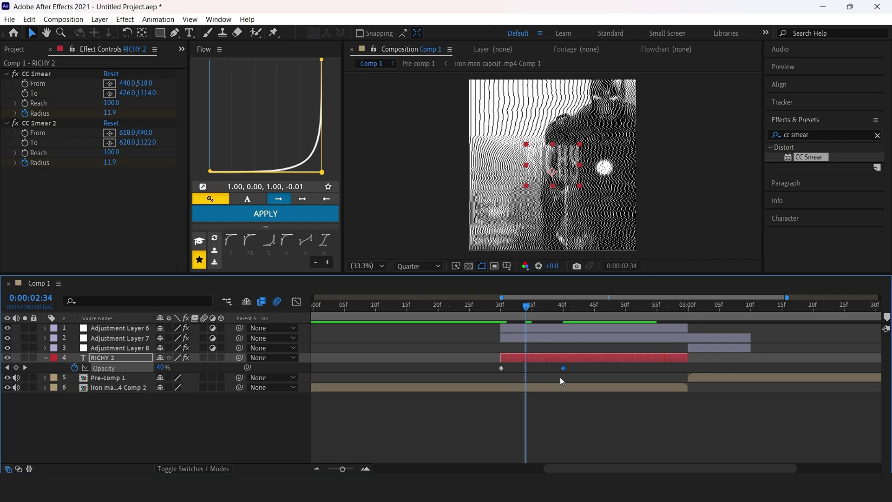
click(119, 368)
key(F9)
click(46, 358)
click(159, 409)
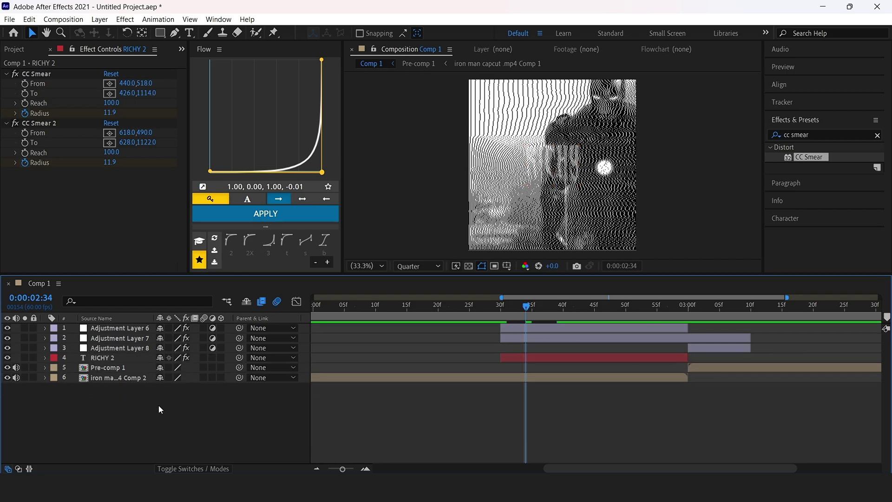
key(space)
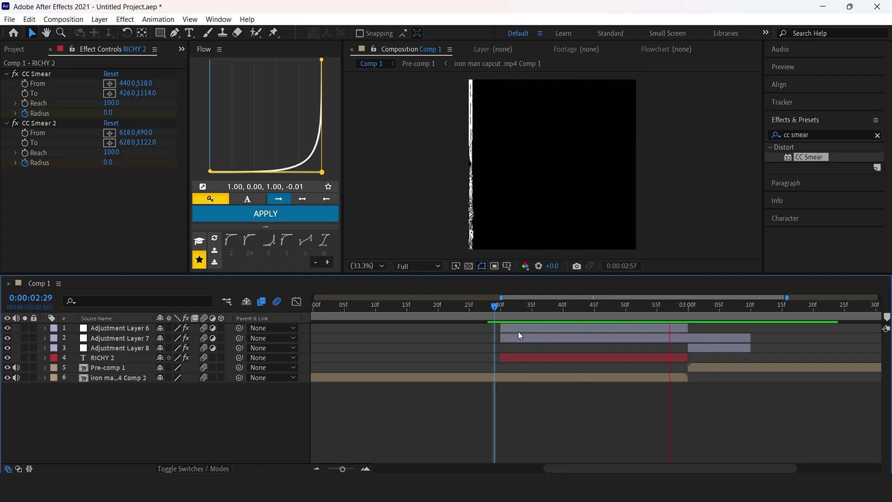
click(501, 316)
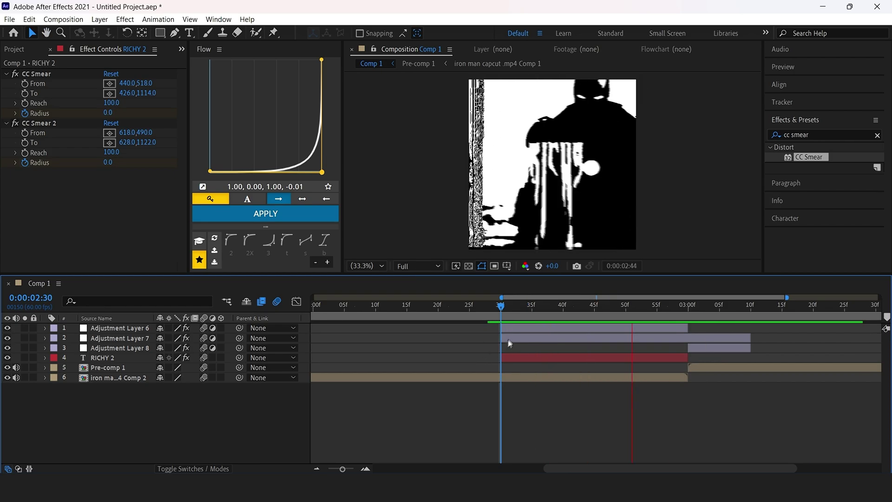